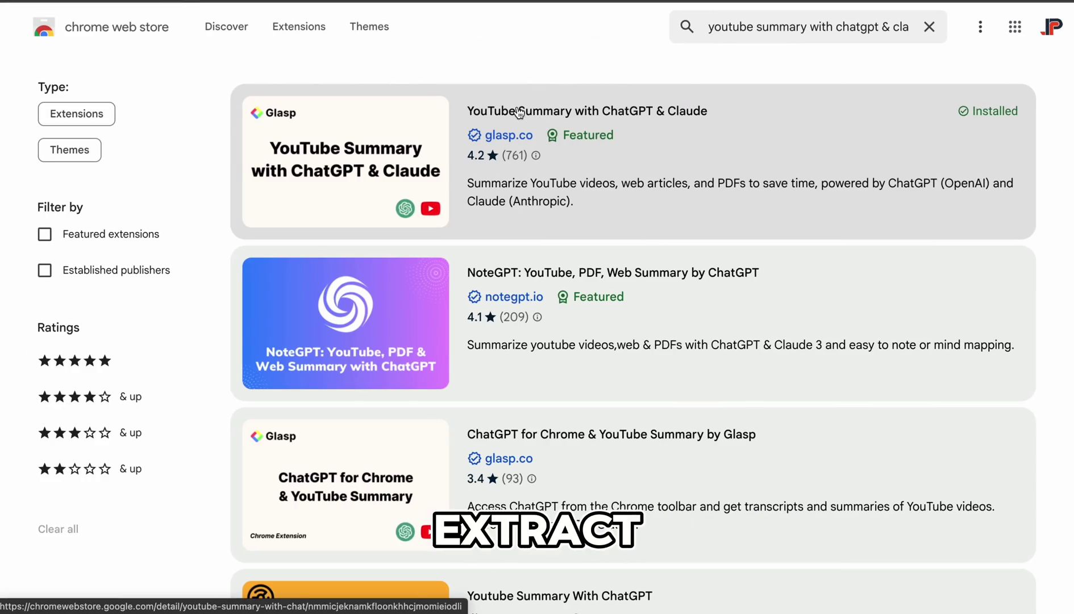
Send the Moses video's transcript to ChatGPT using the YouTube Summary extension's Summarize Video button
left_click(518, 111)
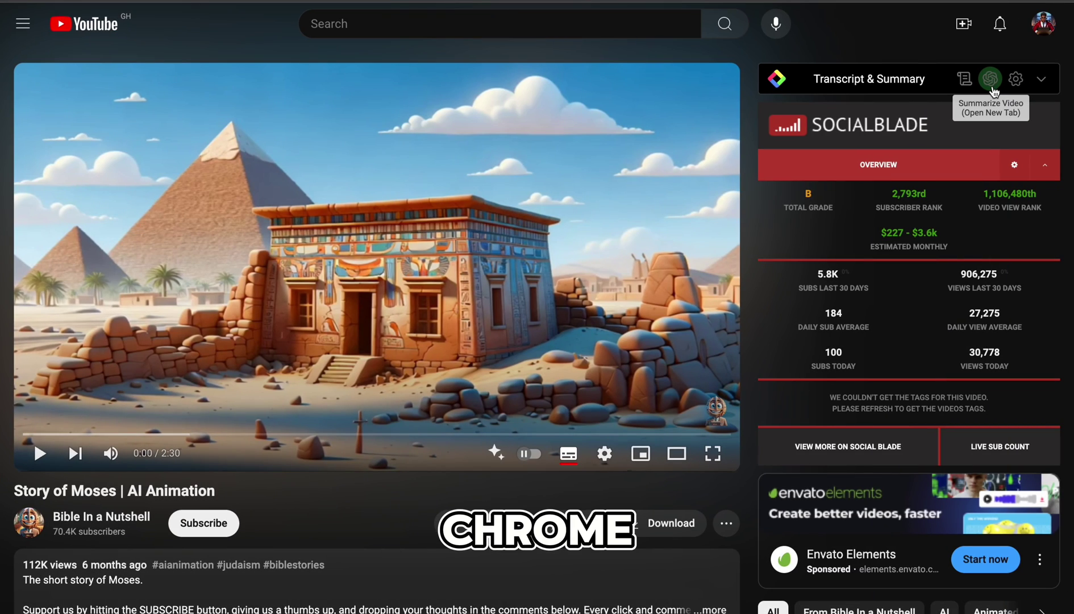
left_click(991, 80)
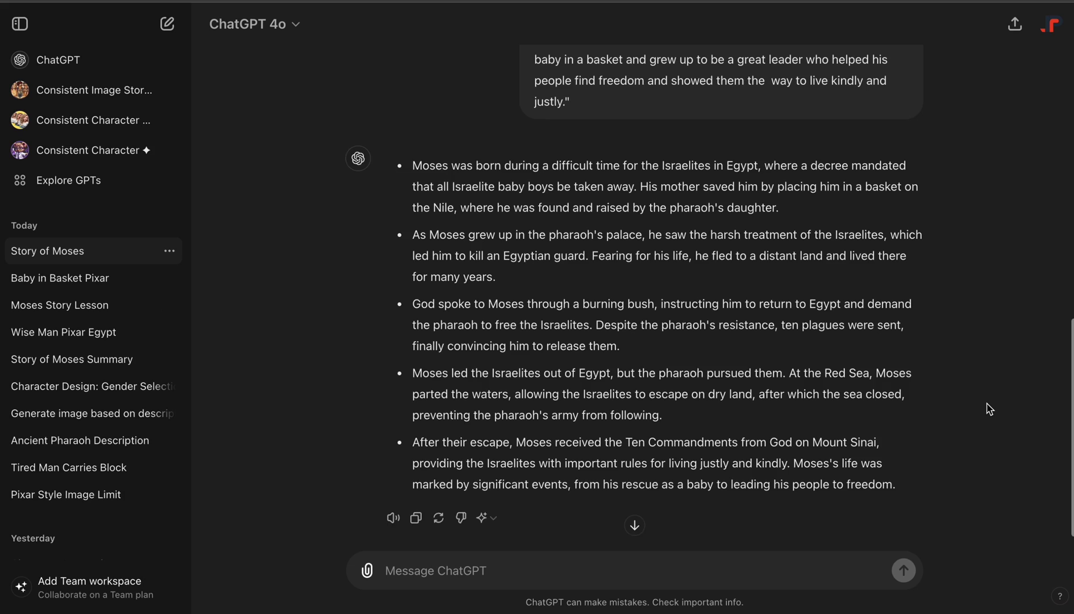
Ask ChatGPT to create a Moses story using the pasted transcript as a template
scroll(989, 409, "up", 10)
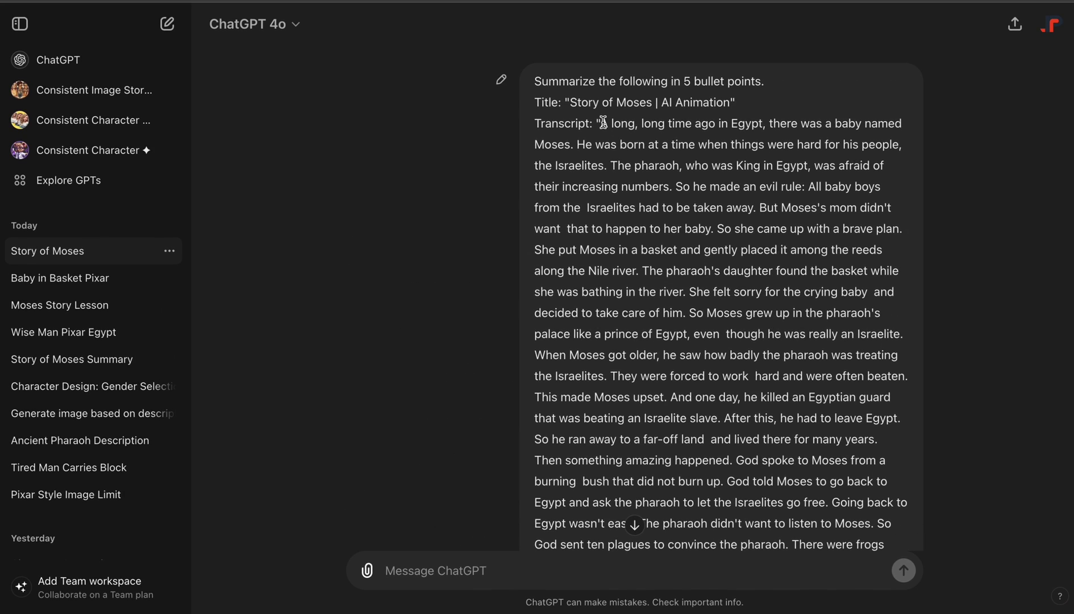
type("create a story of Moses using the transcript below as template. make sure ")
type("you maintain the general tone and also include a l")
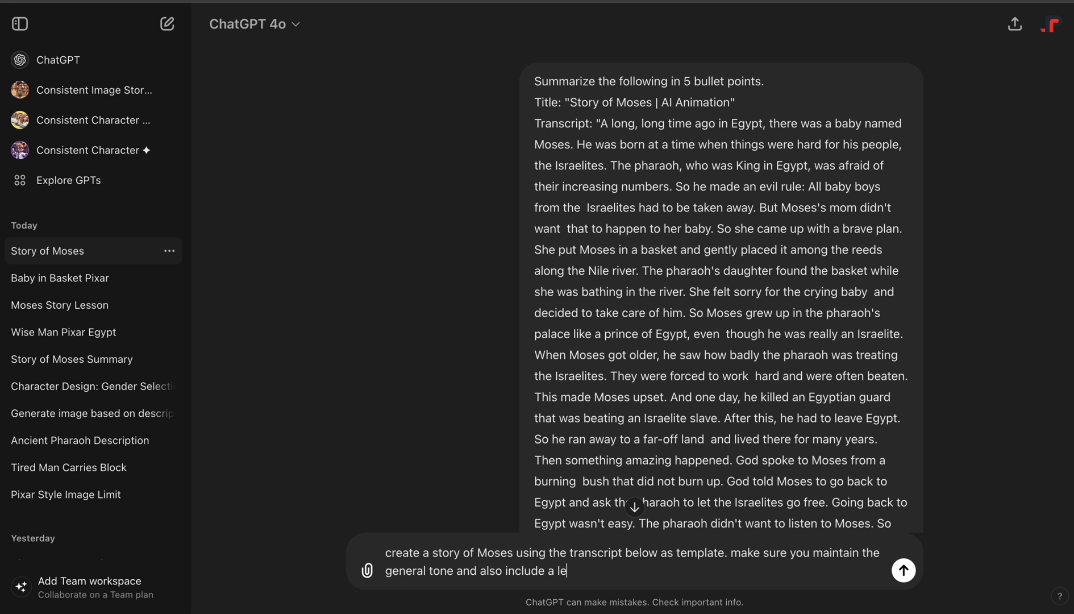
type("end.")
key("shift+Return")
key("super+v")
key("Return")
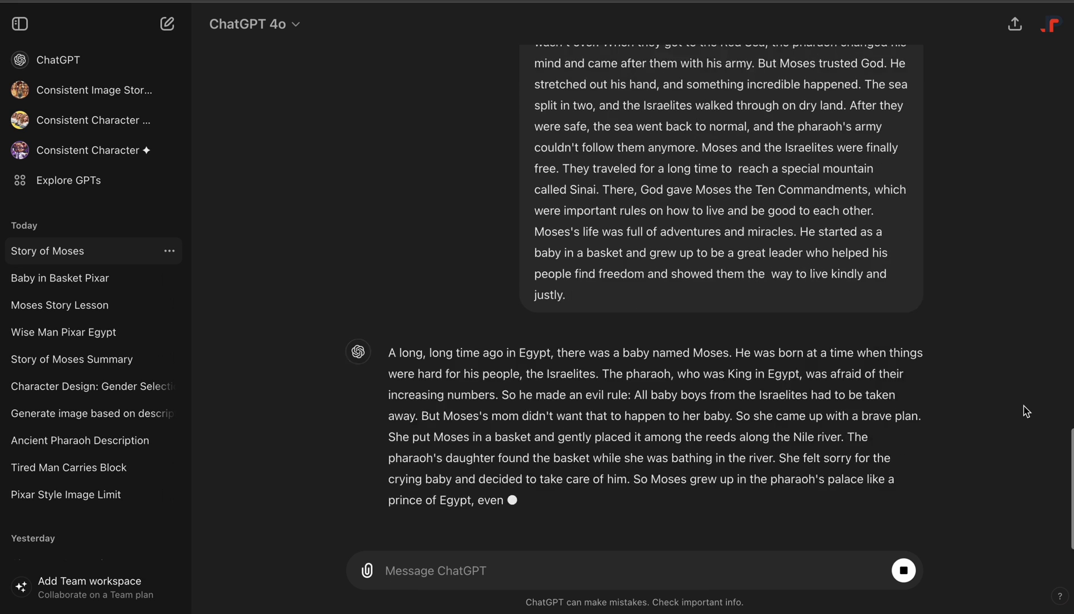
Have ChatGPT break the story into character lines, then write 3 close-up image prompts per scene
type("break the story into different character lines")
key("Return")
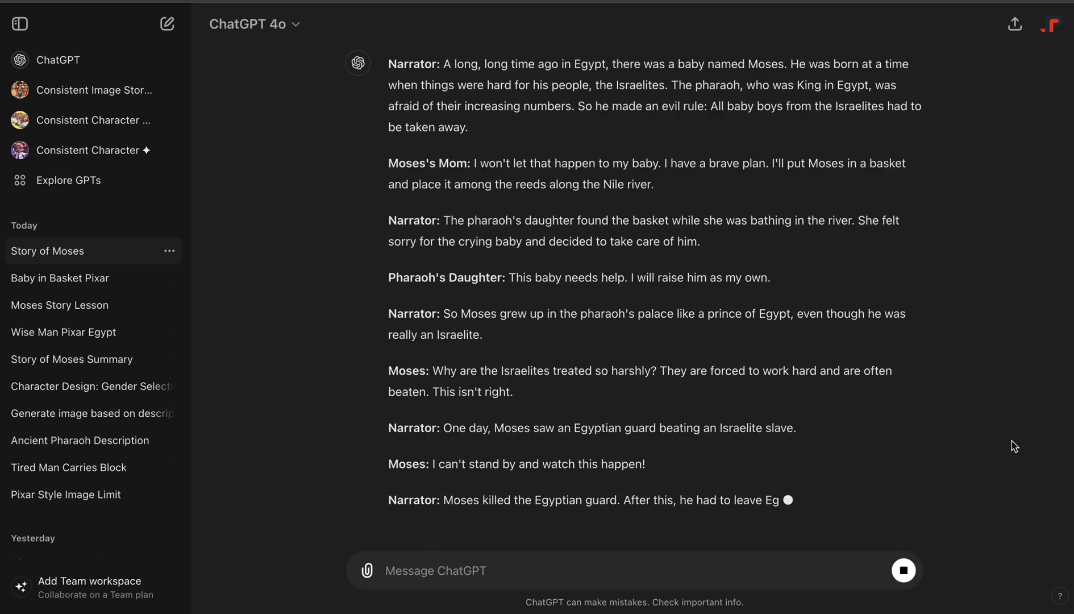
type("create prompts for generating 3 close-up view images per scene.")
key("Return")
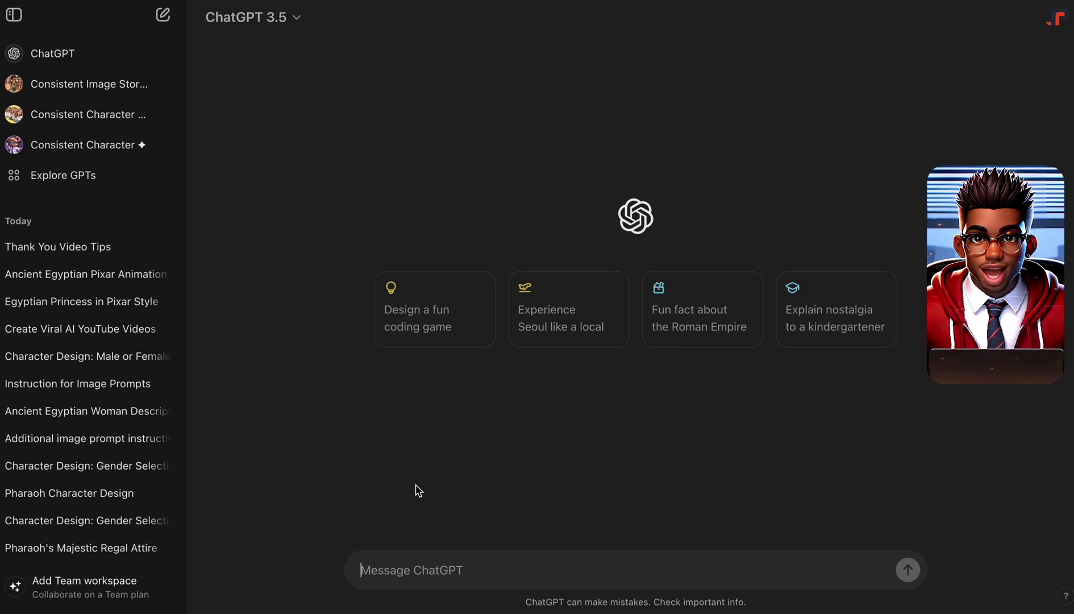
Request an ancient Pharaoh outfit description, then send a follow-up for a 3D Disney Pixar image prompt
type("create a description for the outfit of an ancient Pharaoh")
key("Return")
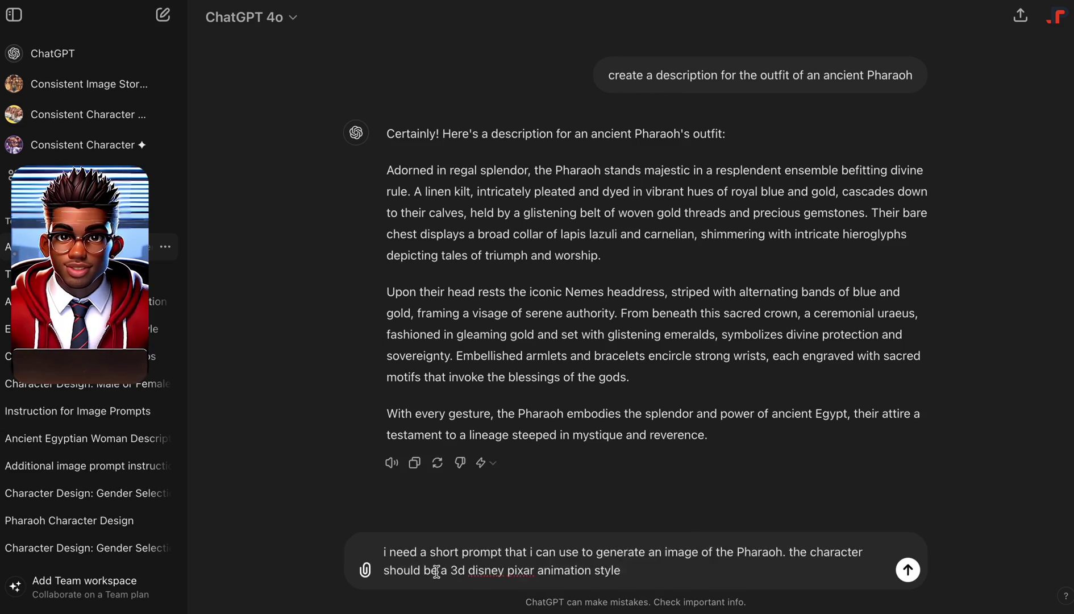
key("Return")
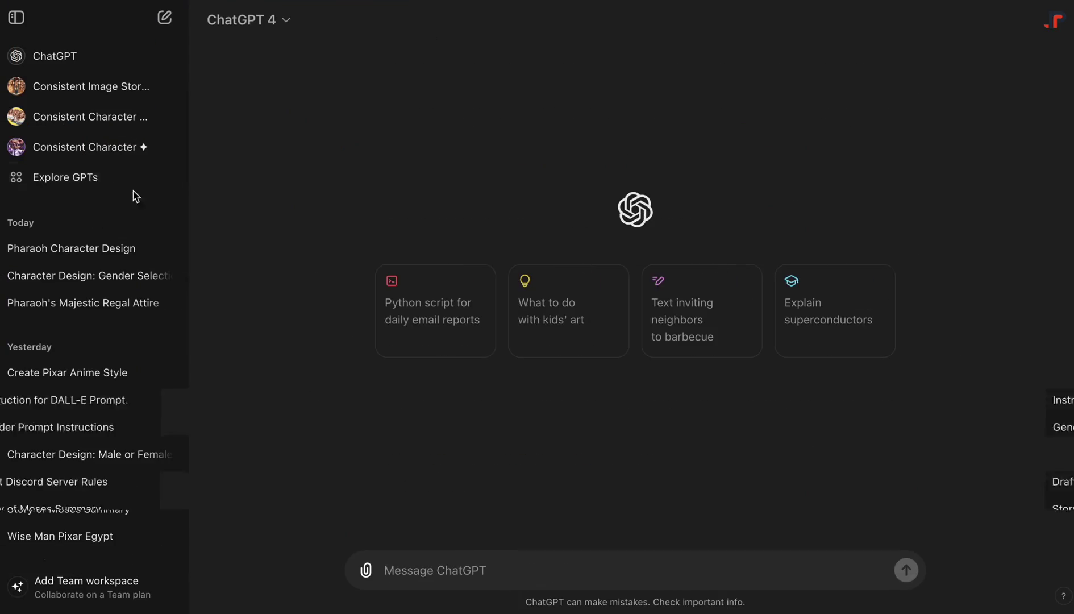
Find the Consistent Character GPT by searching 'consistent' and start its character-design conversation
left_click(89, 178)
type("consistent")
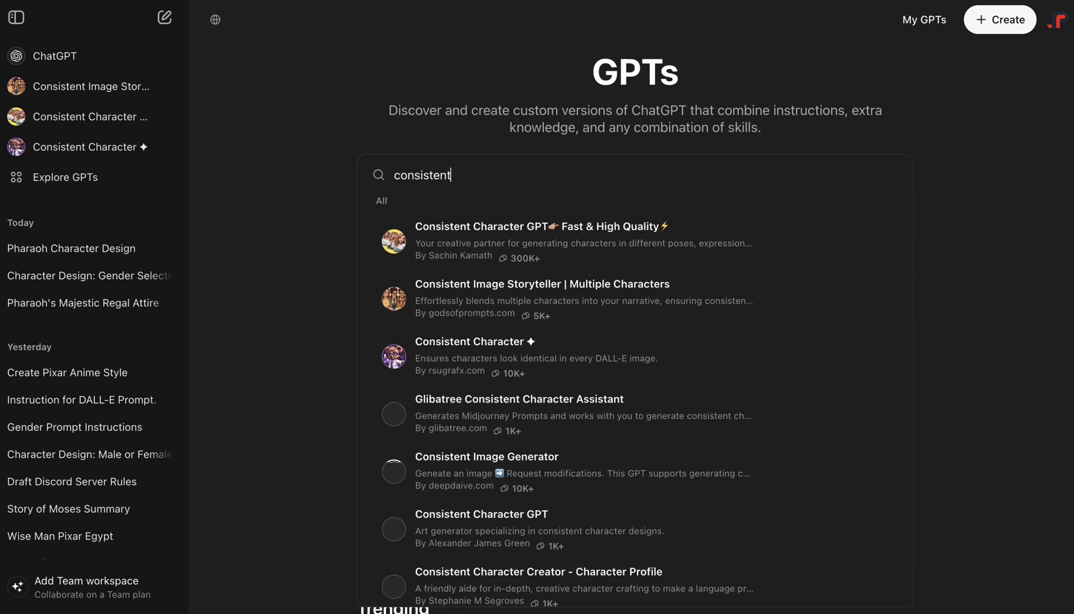
left_click(568, 224)
left_click(616, 384)
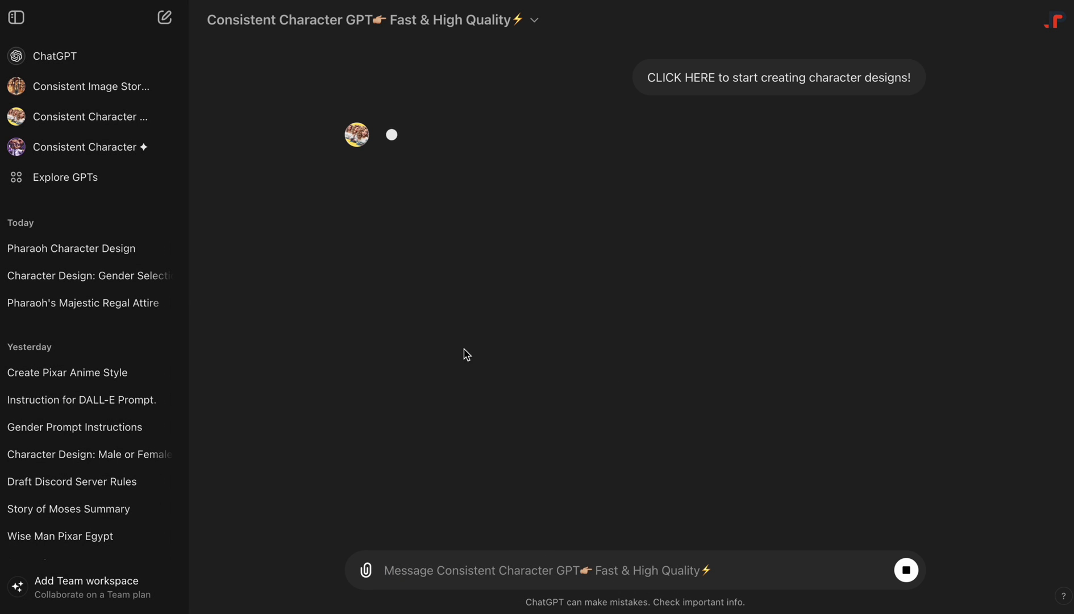
Define the character as male, named Khan, wearing the pasted Pharaoh outfit description
type("male")
key("Return")
type("Khan")
key("Return")
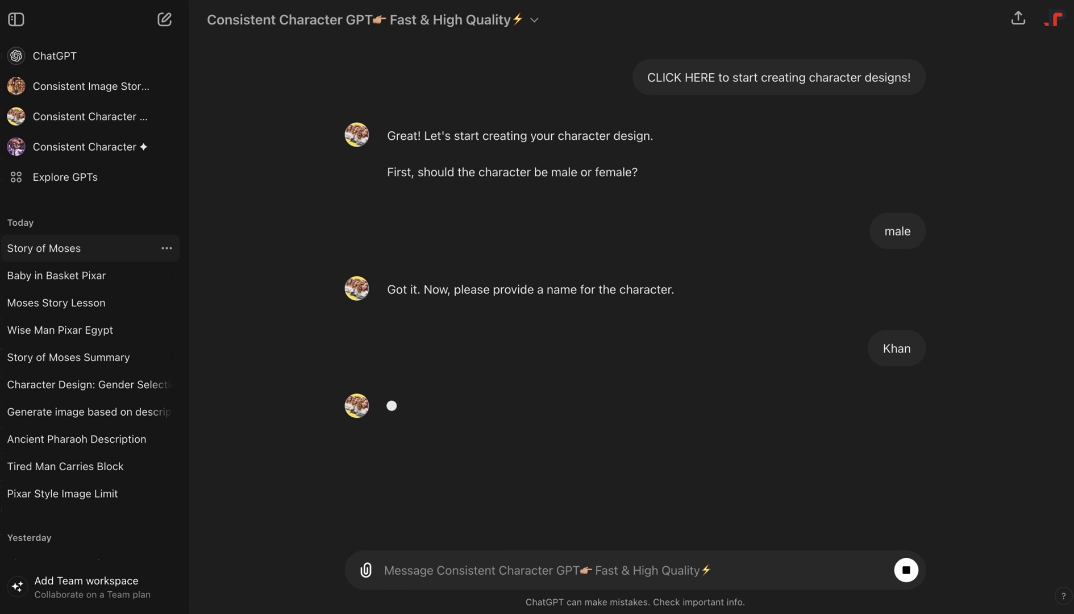
type("A Pharaoh in ancient Egypt, rendered in a 3D Disney Pixar animation style. He wears the iconic Nemes headdress with a golden cobra and vulture symbol, and a broad collar necklace made of gold and colorful stones. He is dressed in a pleated linen kilt secured with an ornate belt and adorned with gold armlets and bracelets. He holds a crook and flail, standing in a regal pose against a backdrop of ancient Egyptian architecture, exuding divine authority and grandeur.")
key("Return")
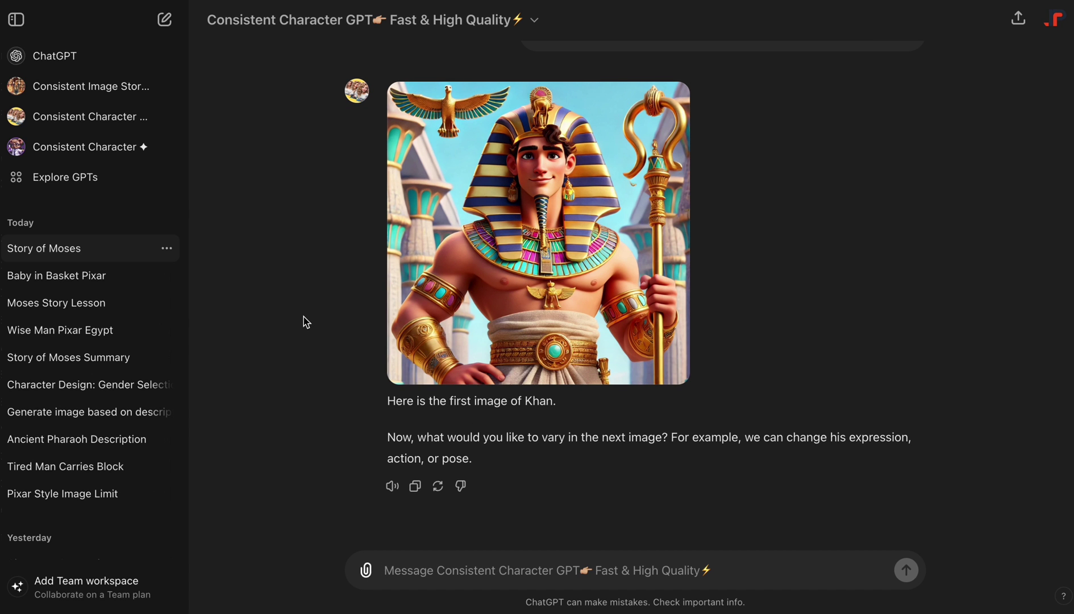
Request a 16:9 variation of Khan angrily shouting and review the generated images
key("Return")
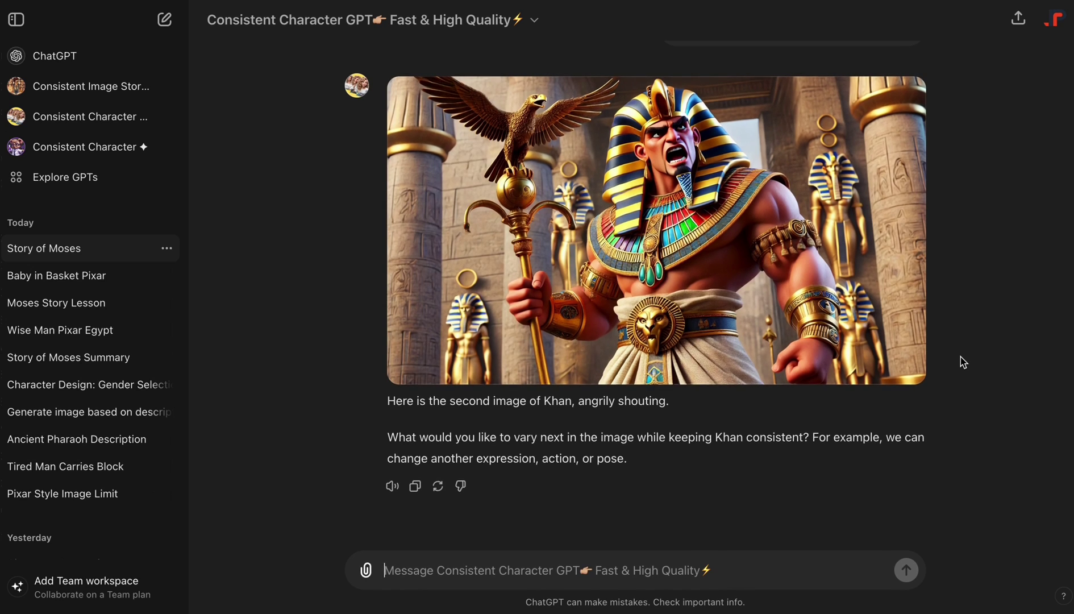
scroll(963, 362, "up", 10)
scroll(963, 362, "down", 6)
scroll(963, 362, "down", 2)
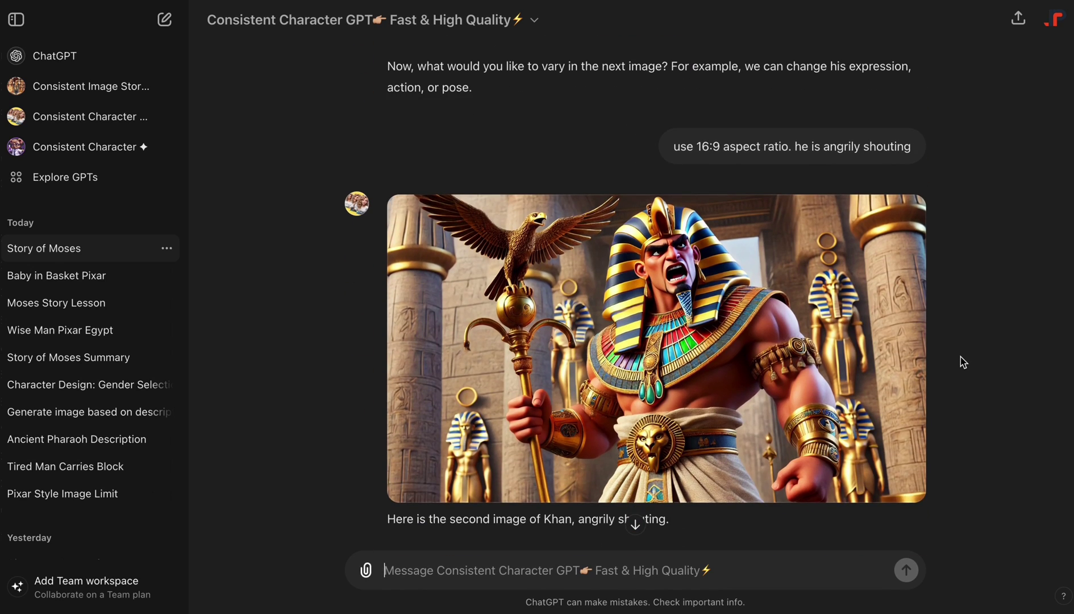
scroll(963, 362, "down", 2)
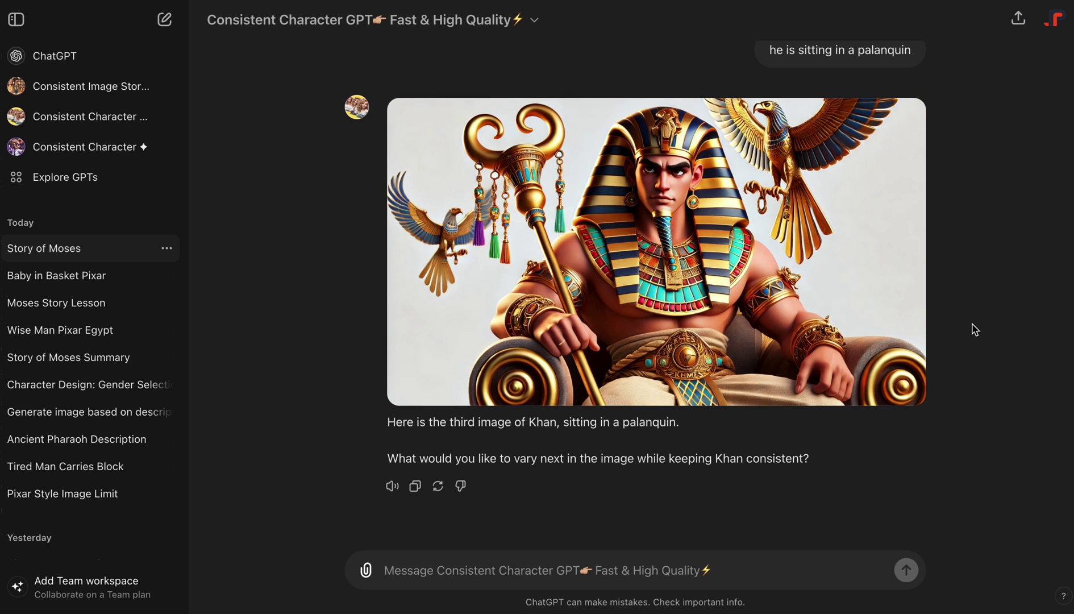
scroll(973, 329, "up", 8)
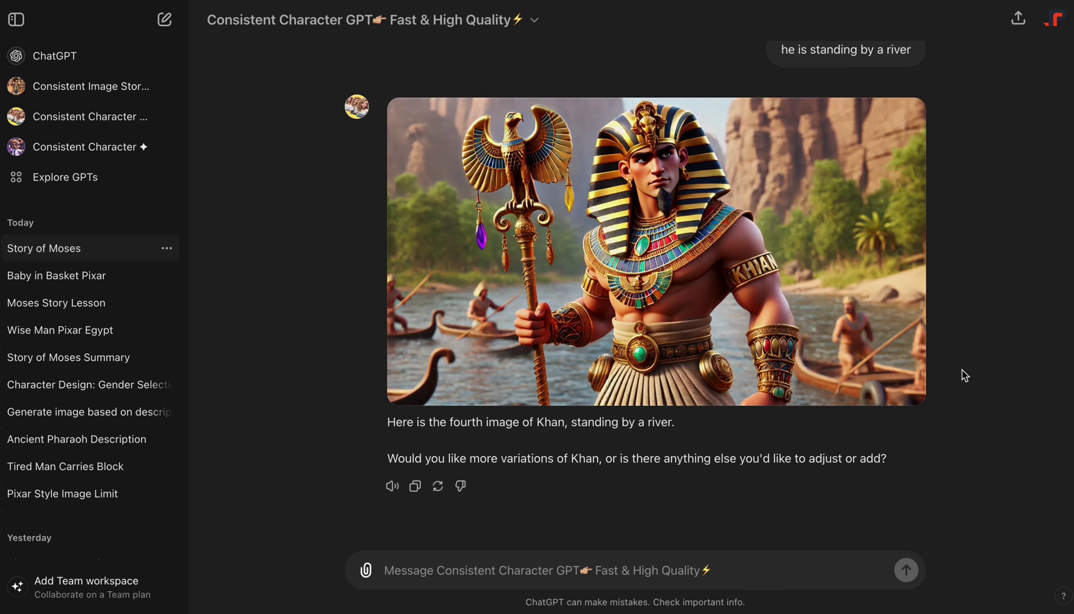
scroll(965, 376, "up", 7)
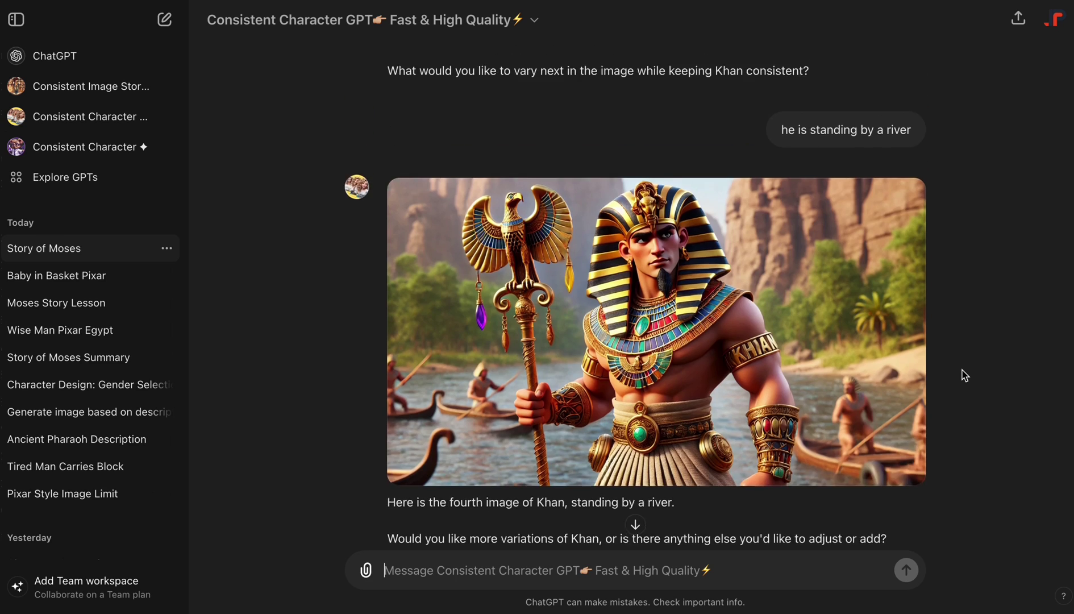
scroll(965, 375, "down", 3)
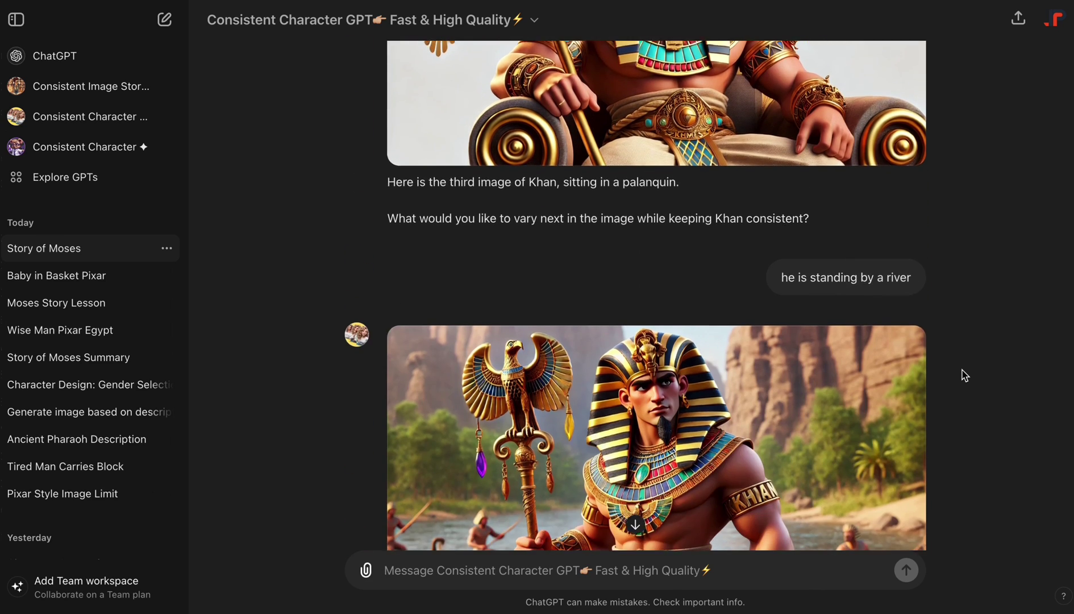
scroll(964, 375, "up", 5)
scroll(964, 375, "up", 7)
scroll(964, 375, "down", 15)
scroll(1018, 319, "down", 10)
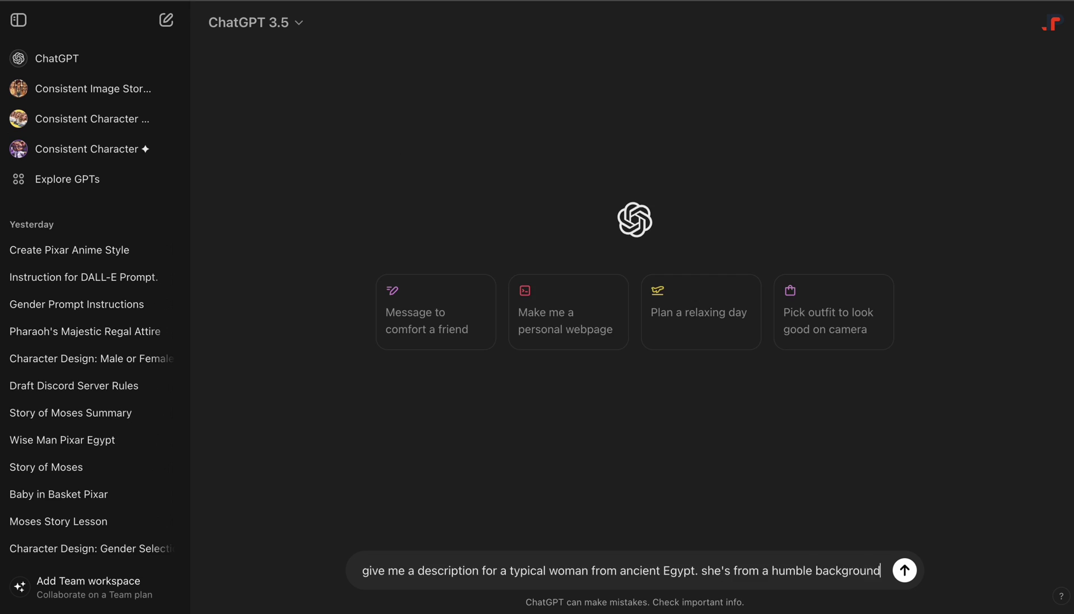
Get a humble ancient Egyptian woman description and a 3D Pixar-style prompt for consistent images of her
key("Return")
type("create a prompt that i can use to generate a consistent image of her")
key("Return")
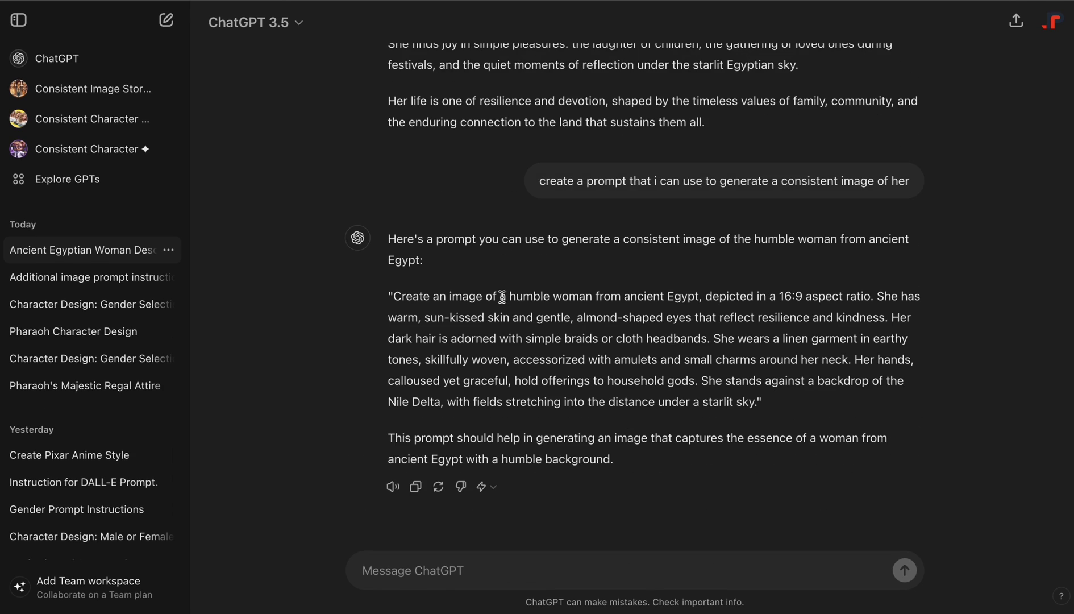
key("Return")
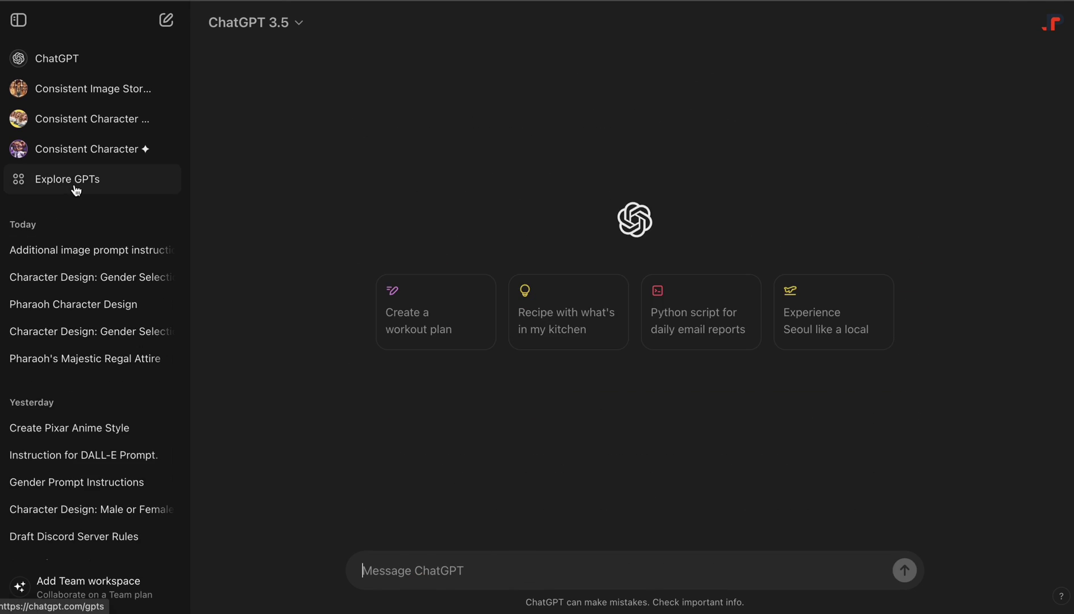
Open a new chat with the Consistent Character GPT found by searching 'consist'
left_click(77, 188)
left_click(396, 177)
type("consisten")
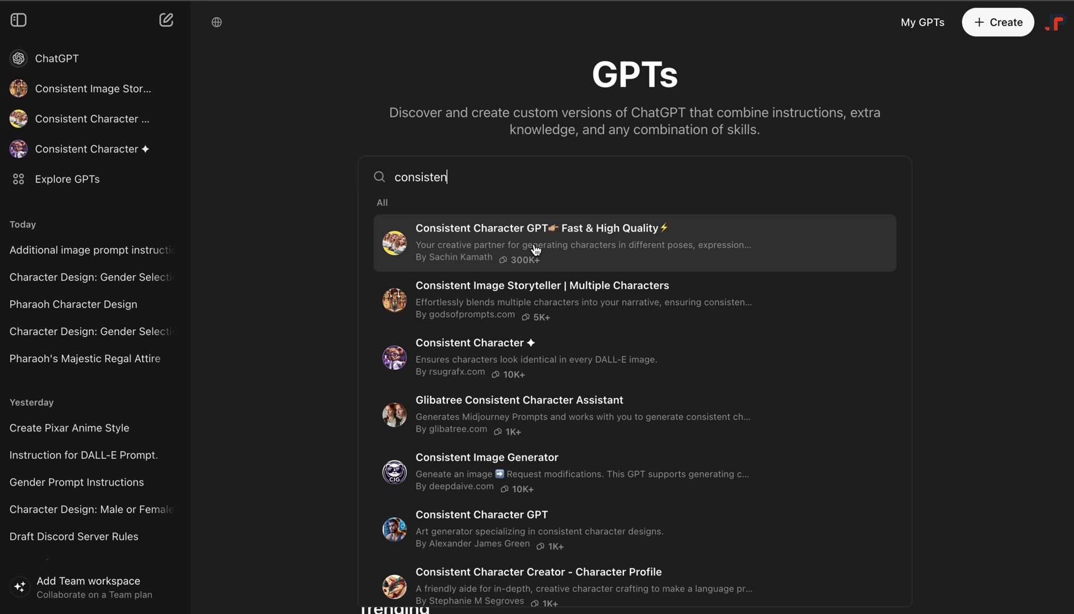
left_click(588, 256)
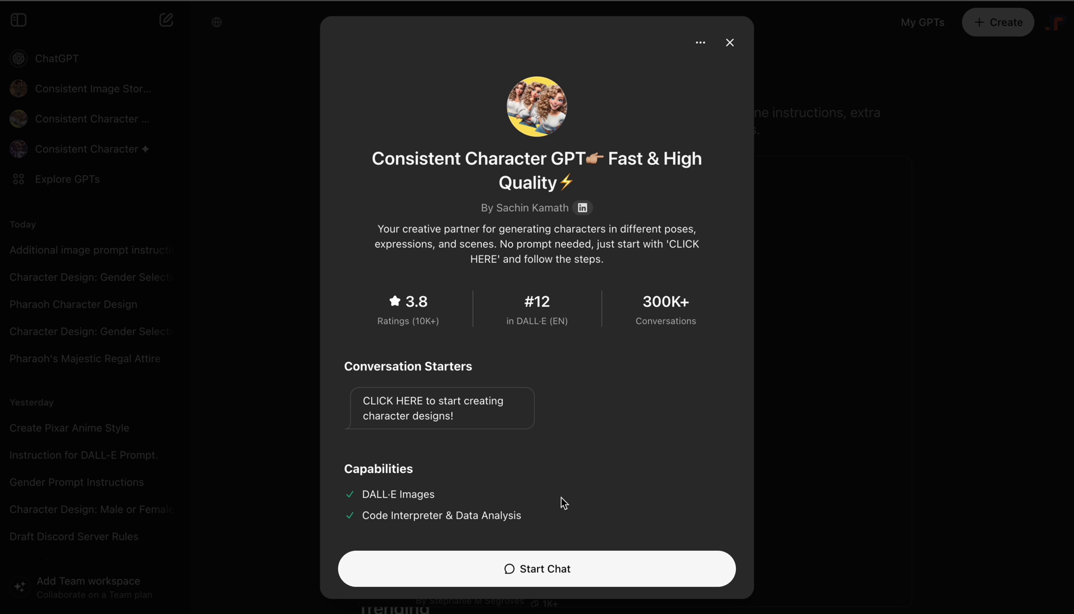
left_click(552, 569)
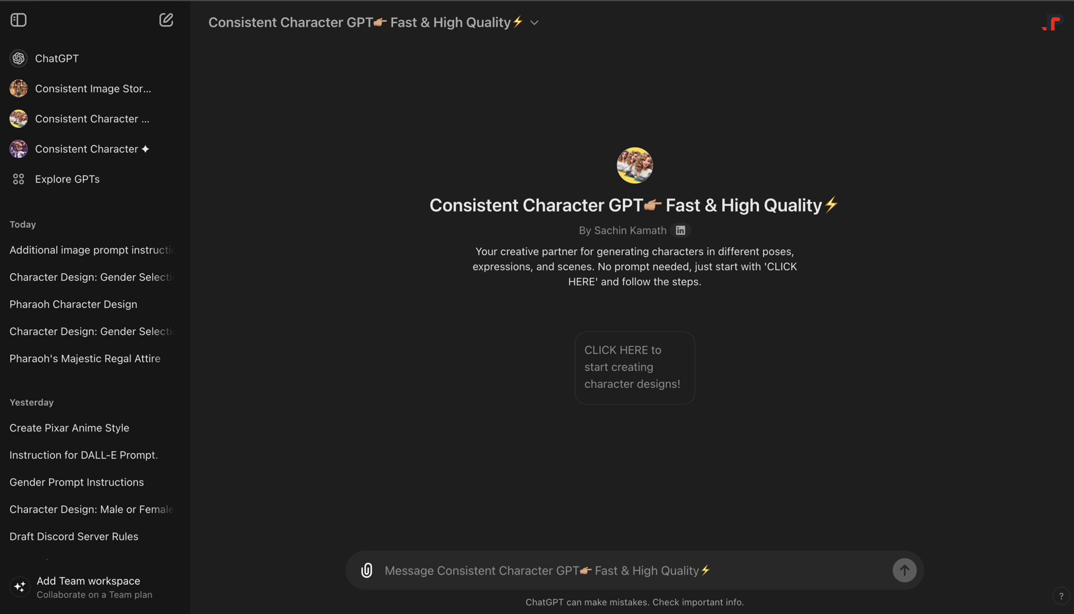
Instruct the GPT to return DALL·E prompts instead of images, and define a female character named Dora
type("before we get started some additional instruction, when ever you want to generate an image instead of generating it give me the prompt which i can paste in dalle directly.")
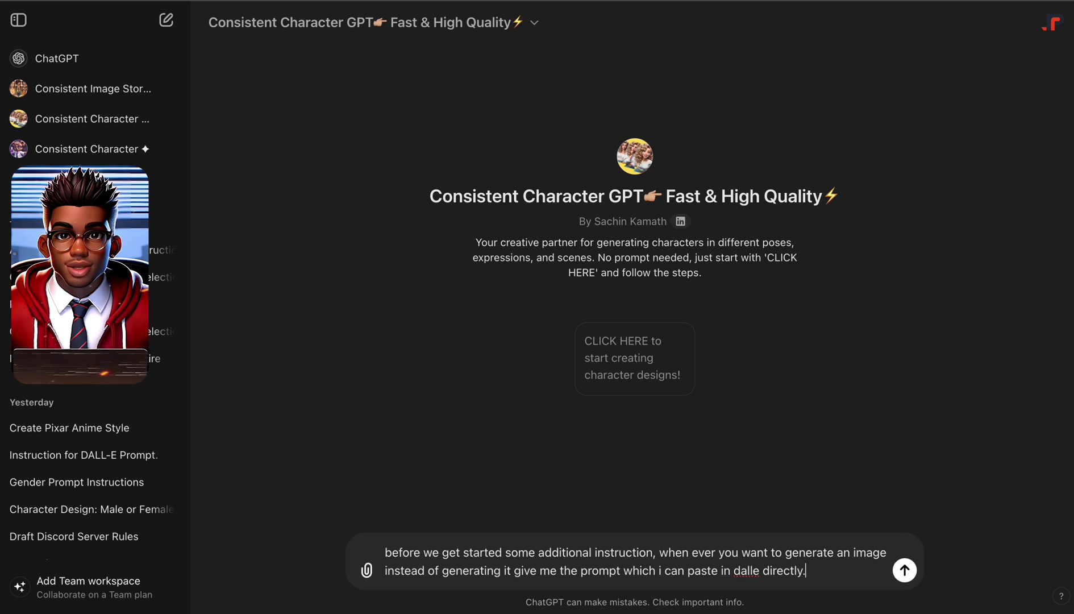
key("Return")
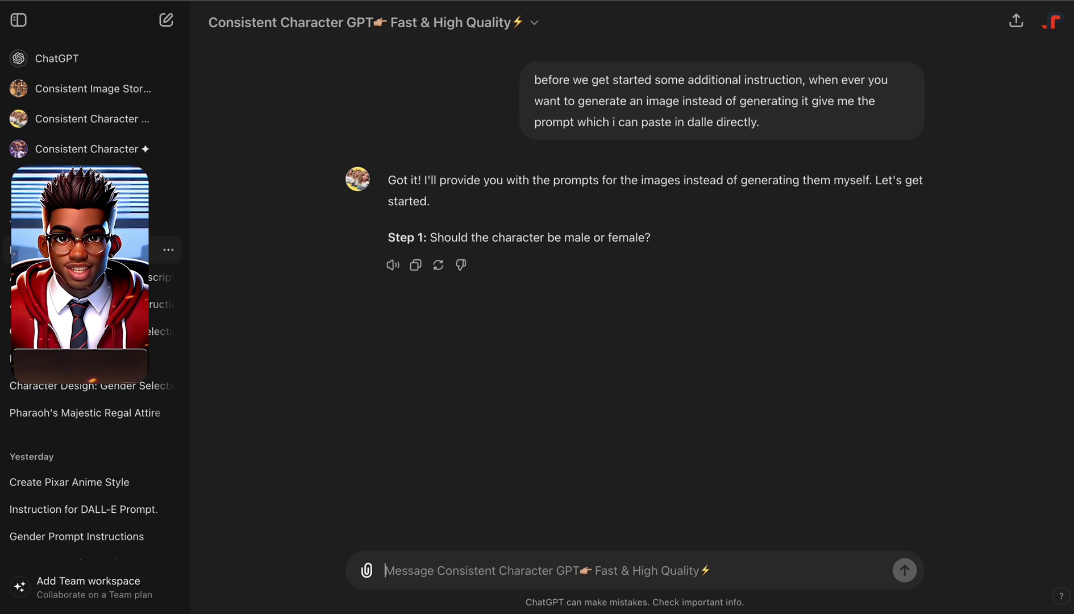
type("female")
key("Return")
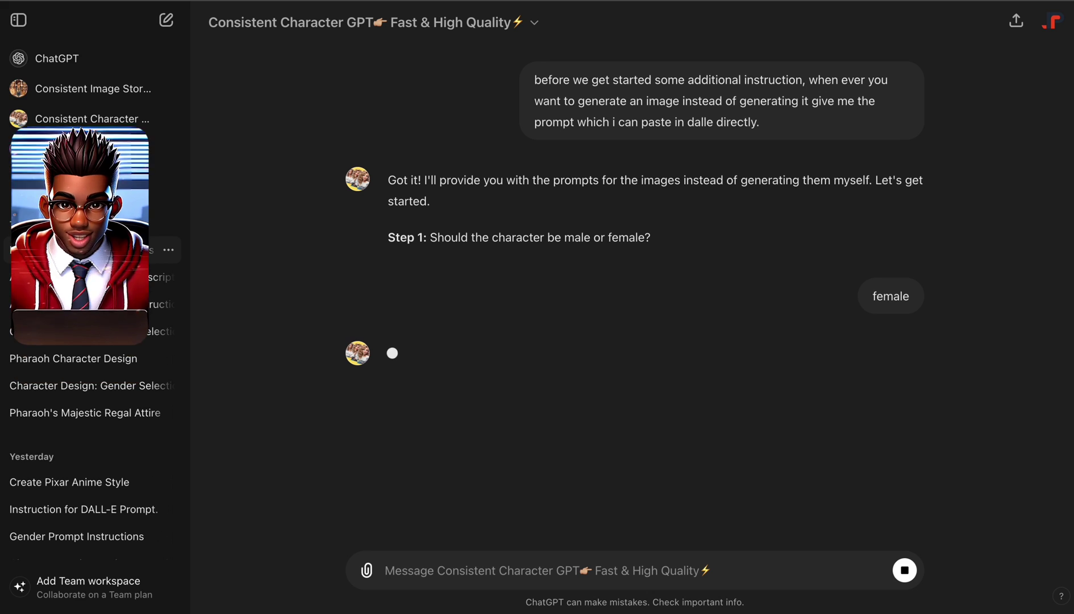
type("Dora")
key("Return")
Send Dora's description and select the returned 1792x1024 DALL-E prompt
type("a 3D Pixar-style animation of a humble woman from ancient Egypt, portrayed in a 16:9 aspect ratio. She has warm, sun-kissed skin and gentle, almond-shaped eyes that convey resilience and kindness. Her dark hair is adorned with simple braids or cloth headbands. Dressed in a finely textured linen garment dyed in earthy tones, intricately woven, adorned with amulets and small charms around her neck.")
key("Return")
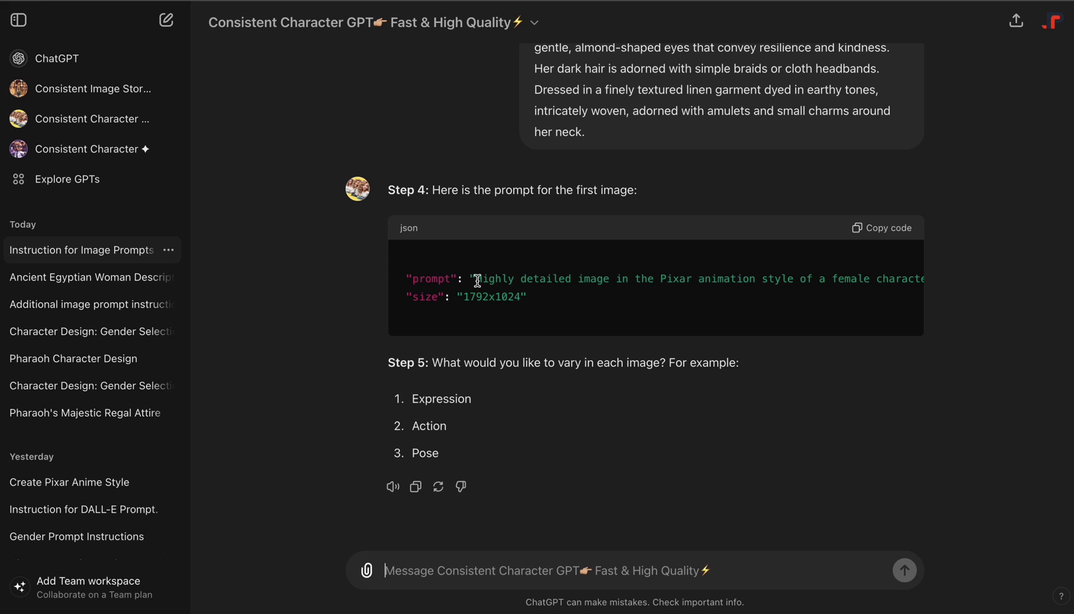
left_click_drag(476, 278, 979, 294)
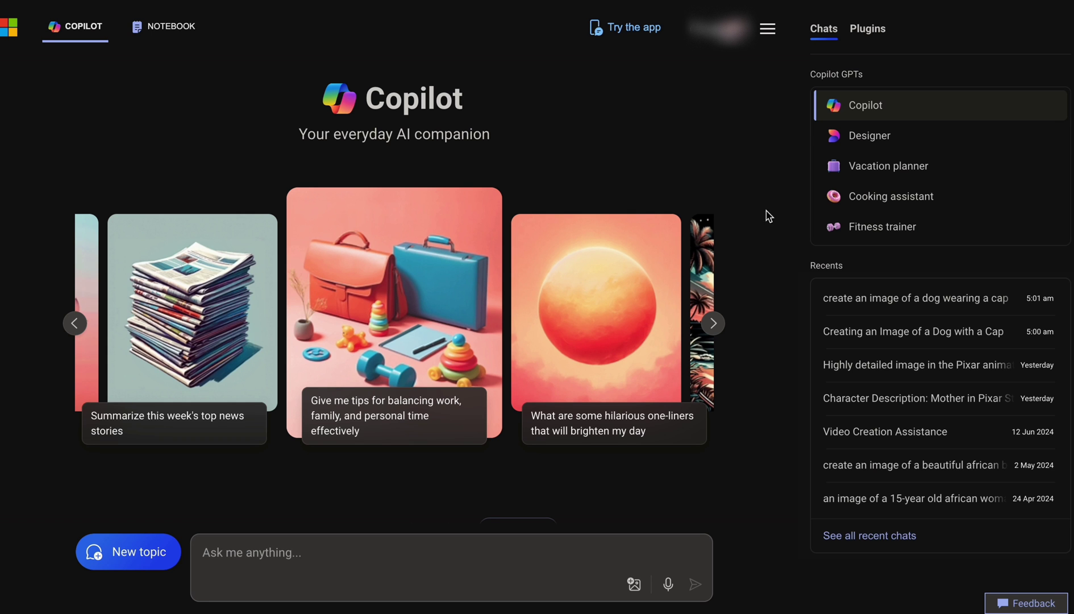
Generate Pixar-style Dora images in Copilot's Designer from the pasted prompt
left_click(869, 139)
type("Highly detailed image in the Pixar animation style of a female character named Dora. Dora is a humble woman from ancient Egypt, portrayed in a 16:9 aspect ratio. She has warm, sun-kissed skin and gentle, almond-shaped eyes that convey resilience and kindness. Her dark hair is adorned with simple braids or cloth headbands. Dressed in a finely textured linen garment dyed in earthy tones, intricately woven, adorned with amulets and small charms around her neck. Slight smile. Create a front view medium shot image of Dora with pastel blue background.")
key("Return")
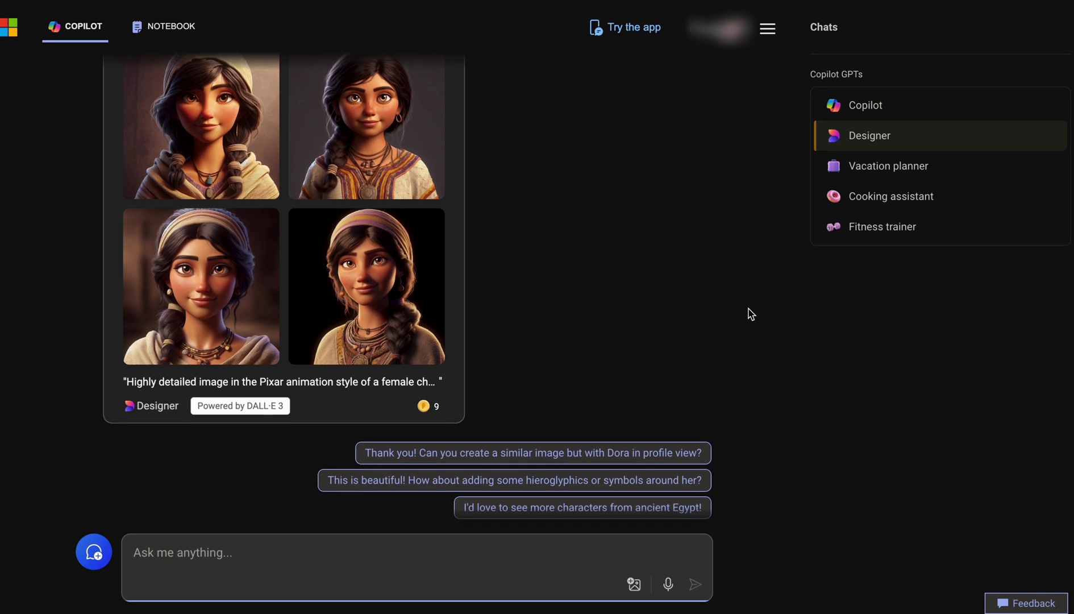
scroll(748, 312, "up", 1)
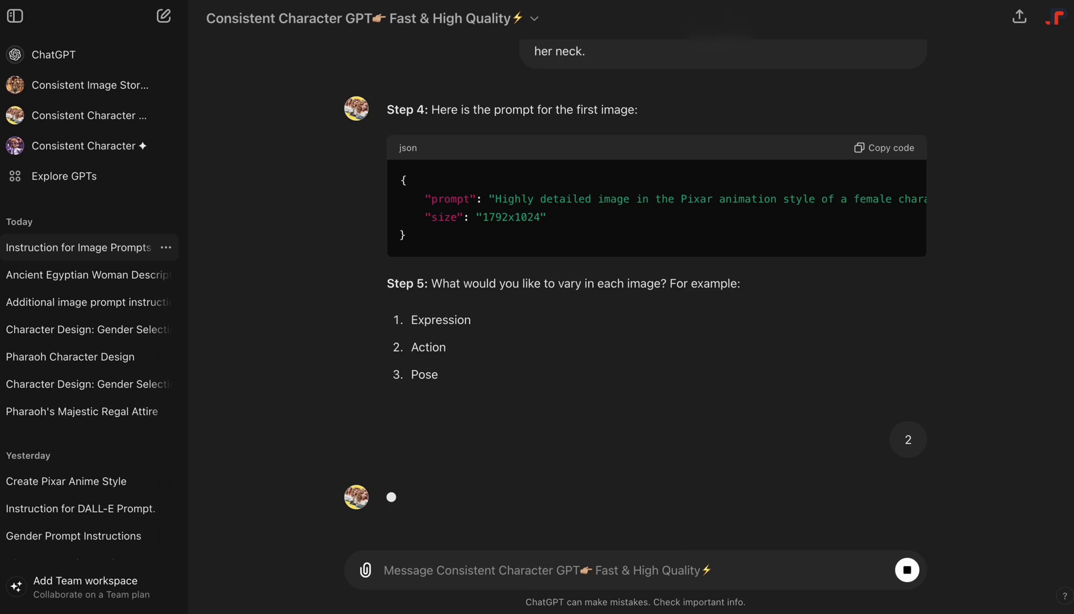
Ask Designer to show her holding a basket with a child in it
type("she is holding a basket. there is a child in the")
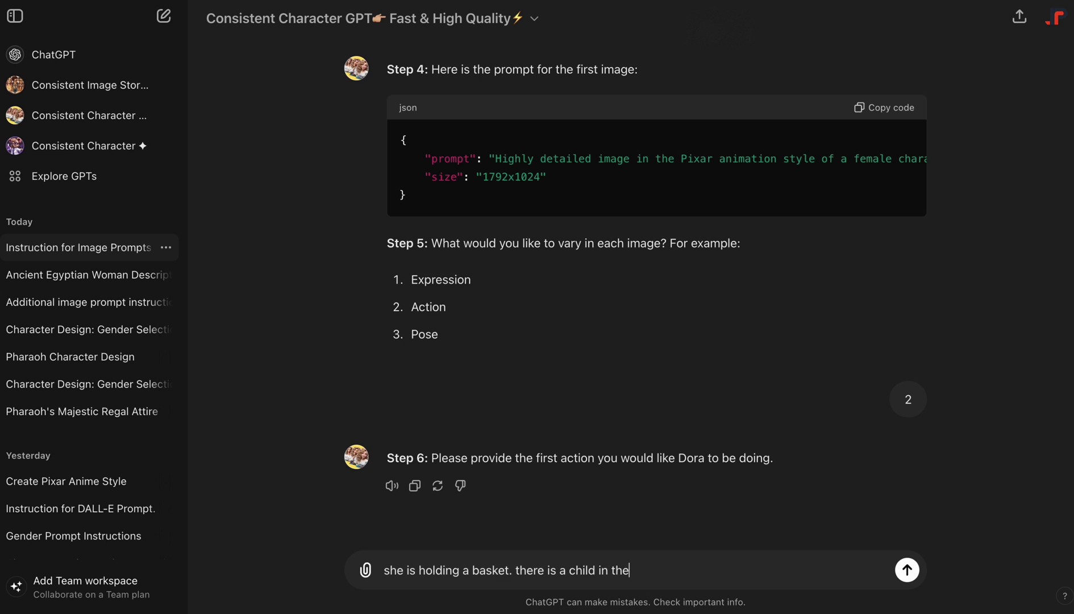
type("basket")
key("Return")
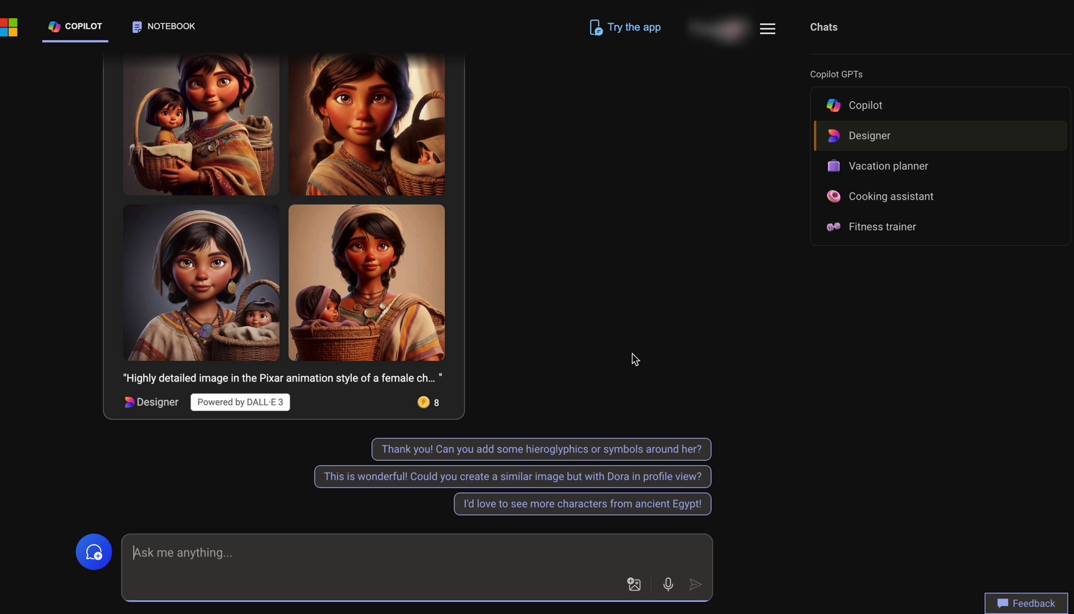
scroll(635, 360, "up", 2)
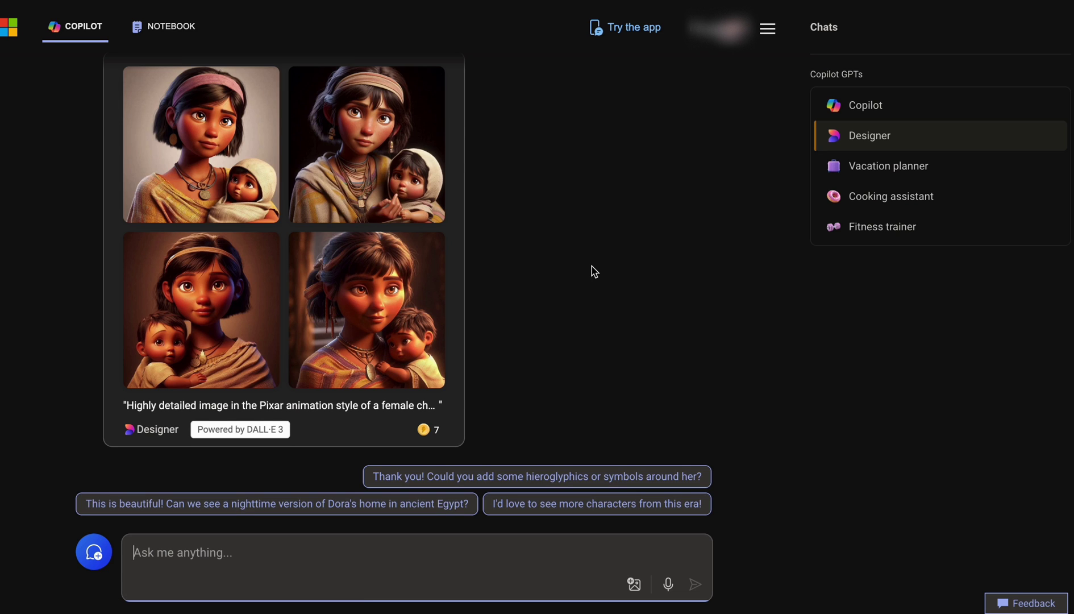
Browse the generated Dora images one by one in the enlarged viewer
left_click(374, 317)
left_click(42, 318)
left_click(43, 319)
left_click(43, 323)
left_click(603, 329)
left_click(39, 318)
left_click(612, 319)
left_click(636, 329)
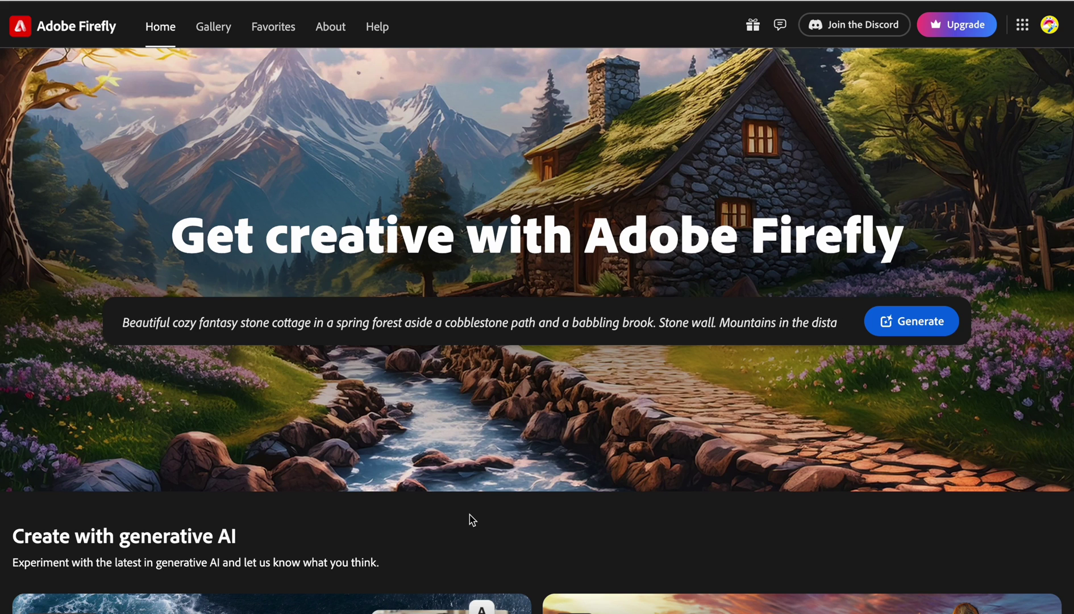
Expand the Dora image to Widescreen 16:9 with extra space below, generate, and compare variants
scroll(472, 519, "down", 8)
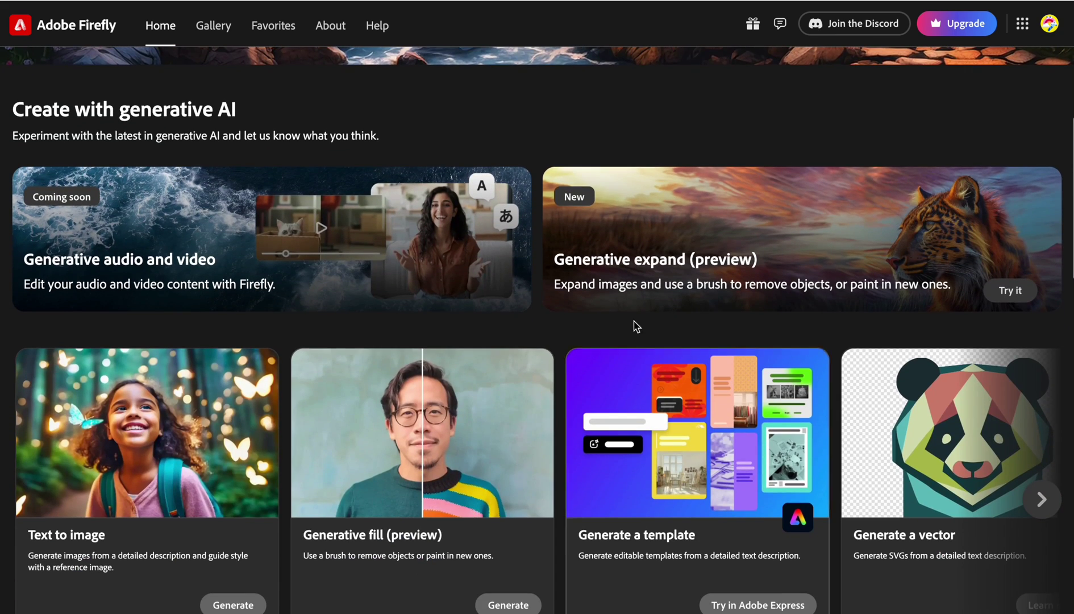
left_click(632, 302)
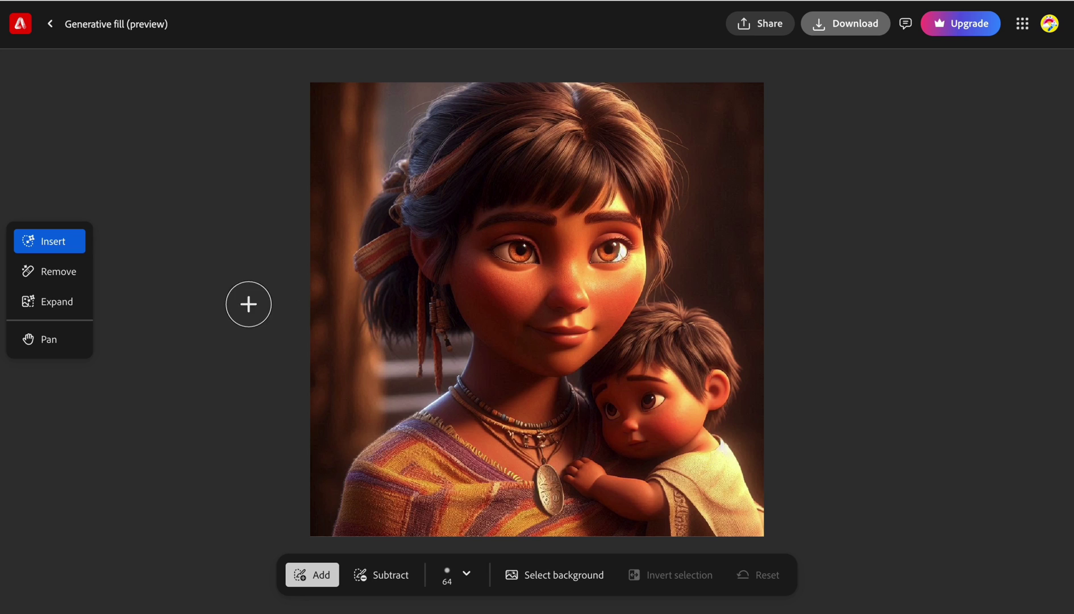
left_click(66, 309)
left_click(596, 575)
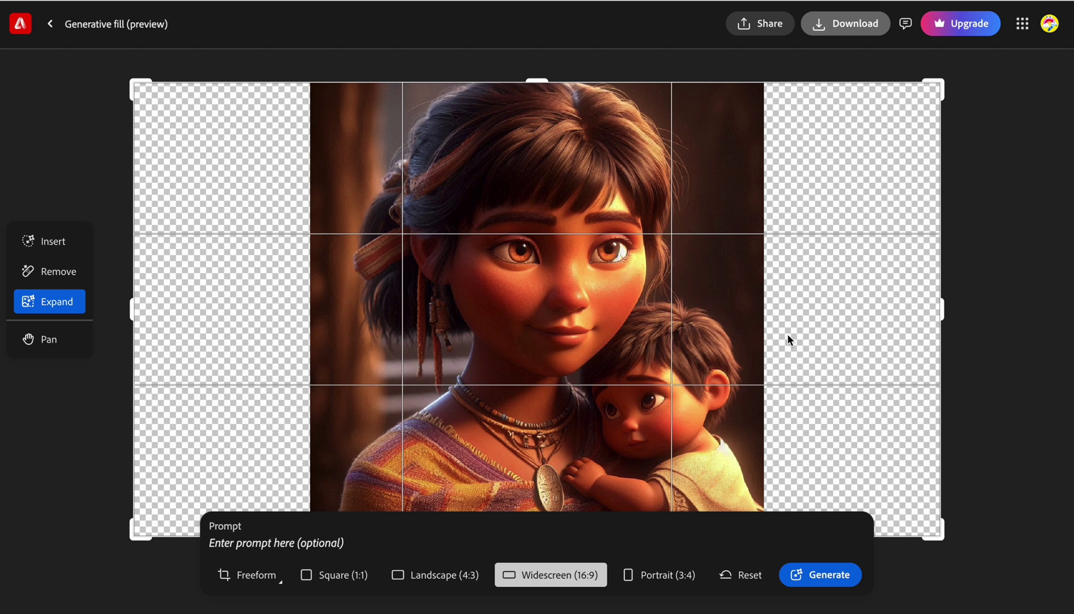
scroll(678, 352, "down", 3)
scroll(693, 367, "up", 2)
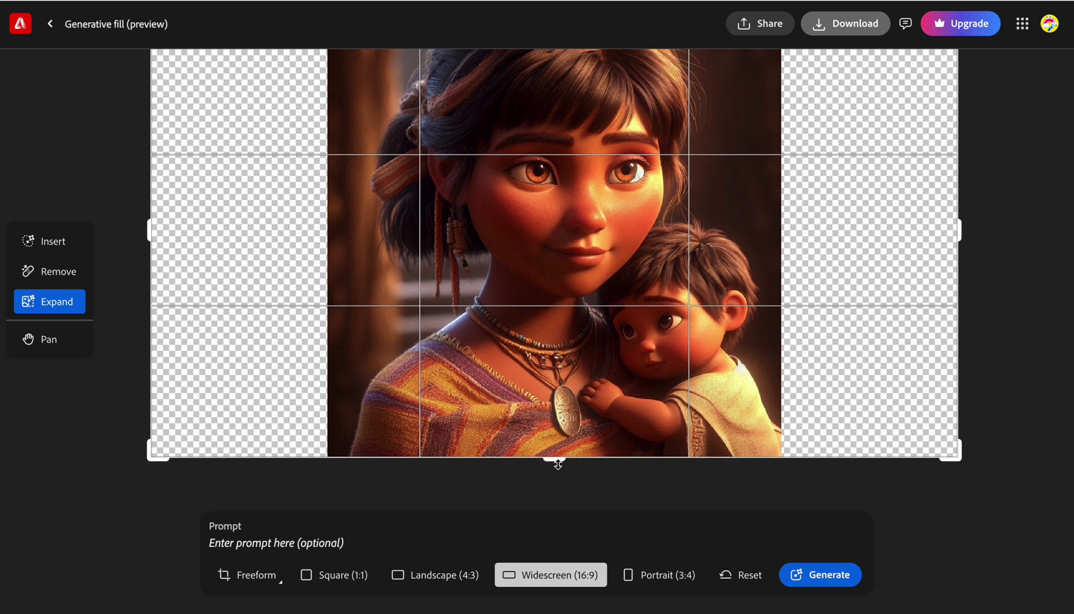
left_click_drag(559, 464, 559, 524)
left_click(817, 576)
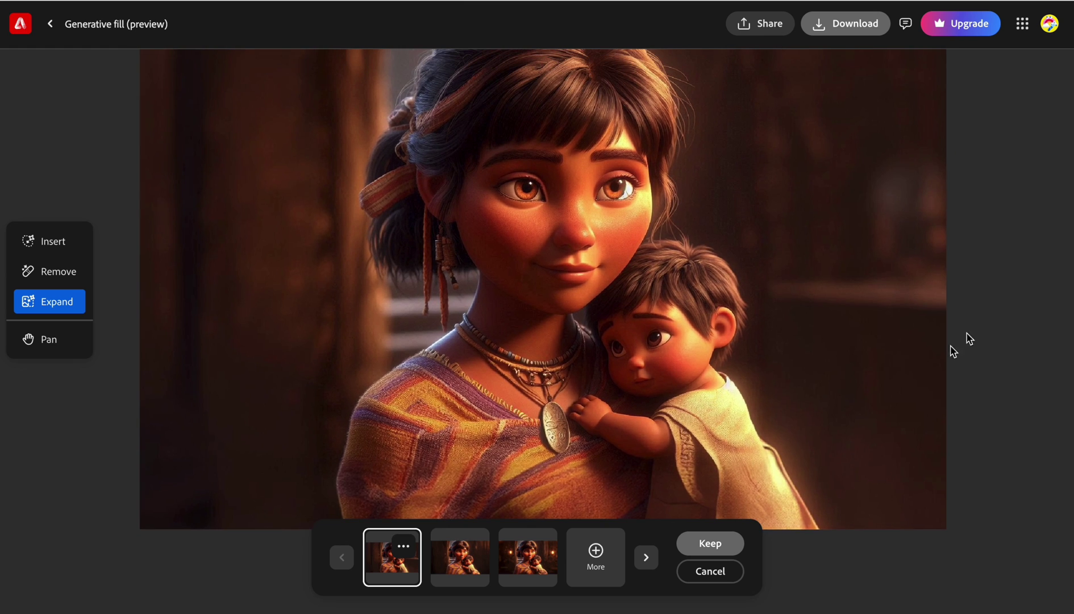
left_click(474, 566)
left_click(540, 570)
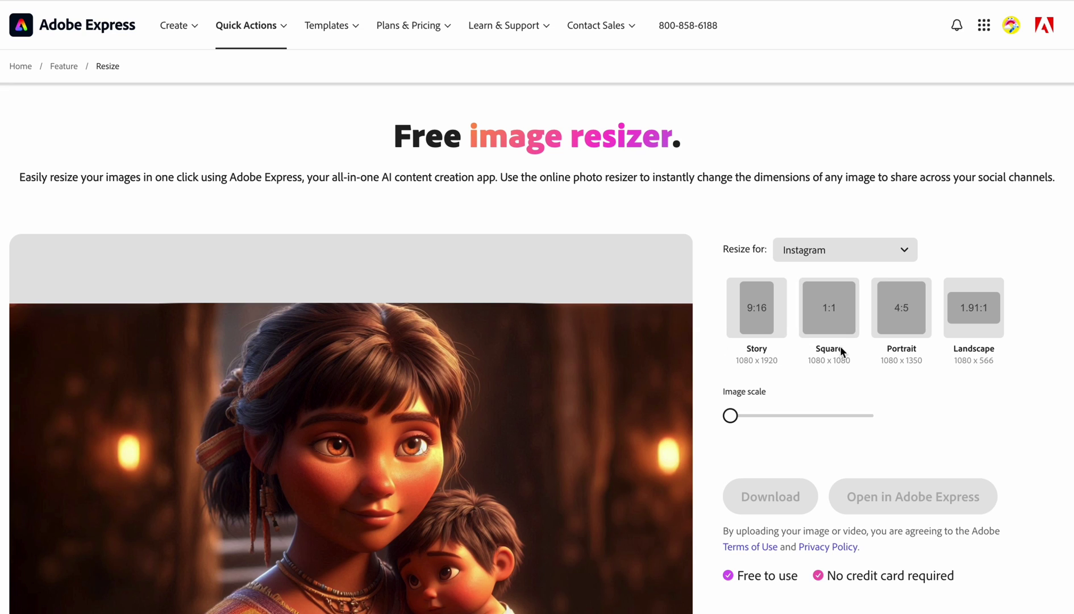
Resize the Dora image to YouTube Thumbnail 16:9 (1280×720), adjust framing, and download it
left_click(814, 253)
left_click(814, 357)
scroll(556, 388, "down", 3)
left_click_drag(561, 444, 558, 409)
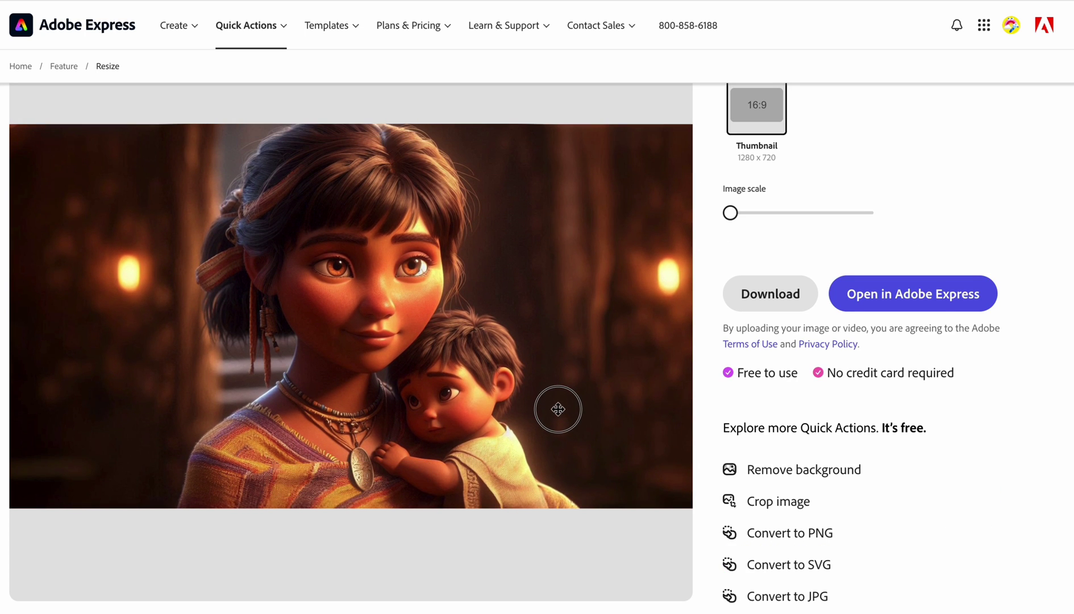
left_click(761, 307)
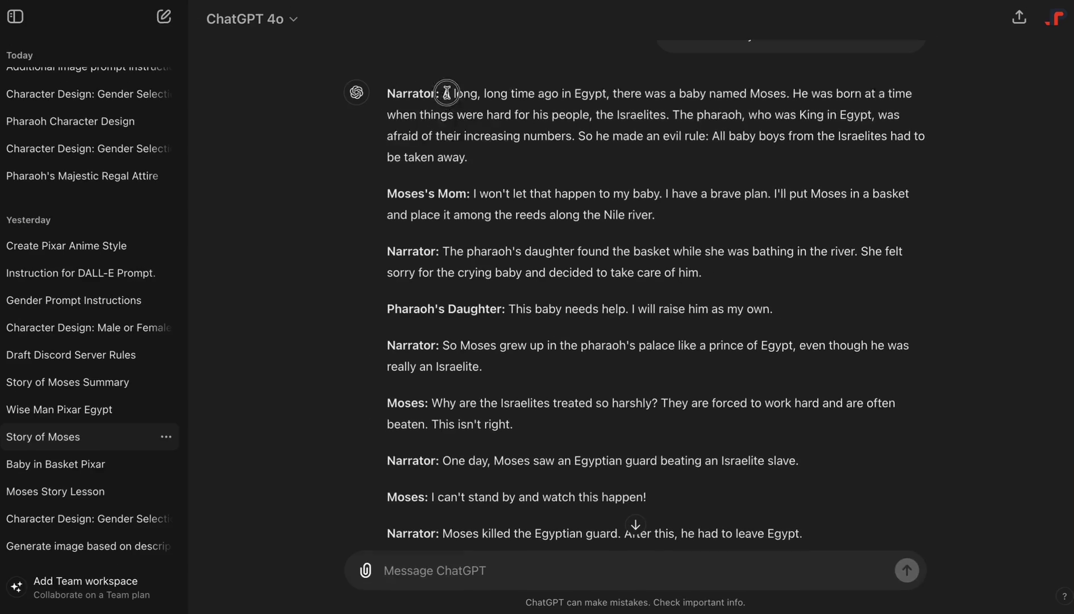
Copy the Narrator's first paragraph of the Moses story from the ChatGPT script
left_click_drag(447, 92, 486, 165)
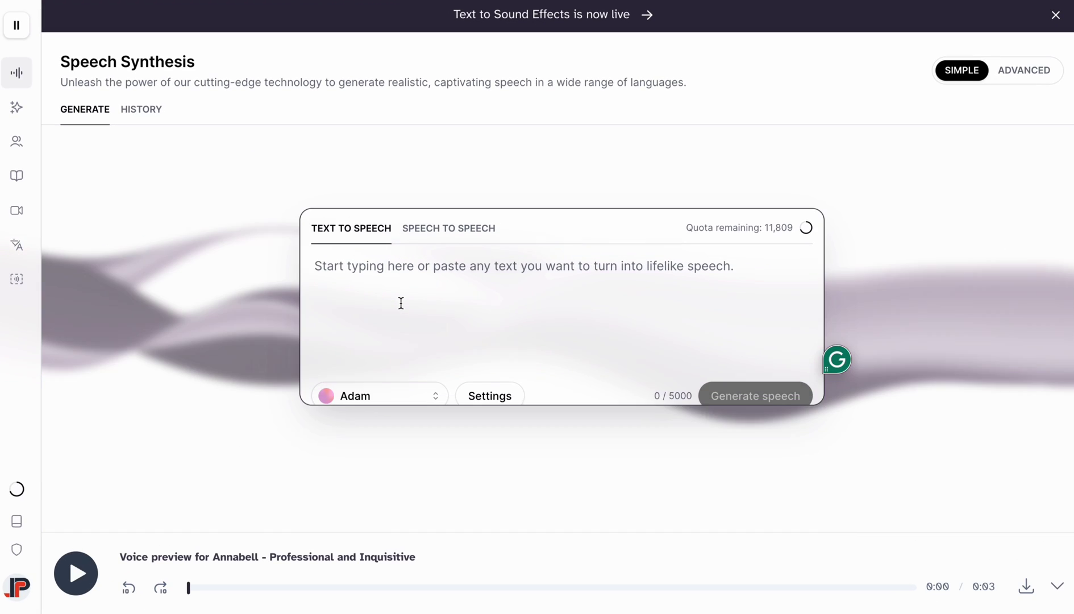
type("A long, long time ago in Egypt, there was a baby named Moses. He was born at a time when things were hard for his people, the Israelites. The pharaoh, who was King in Egypt, was afraid of their increasing numbers. So he made an evil rule: All baby boys from the Israelites had to be taken away.")
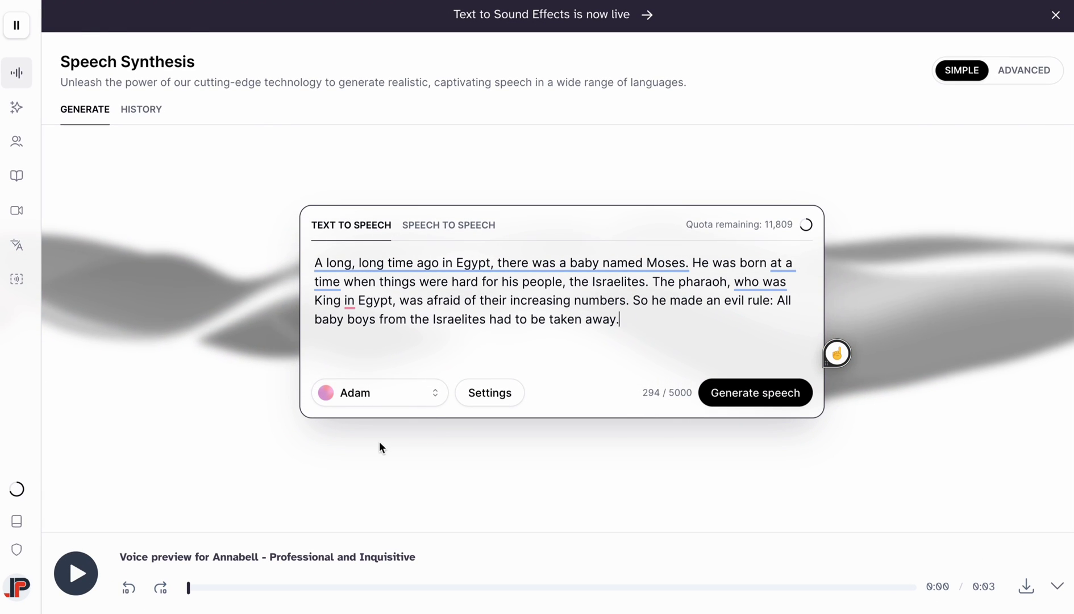
Voice the narrator paragraph with the Jack voice from the library and download the MP3
left_click(34, 141)
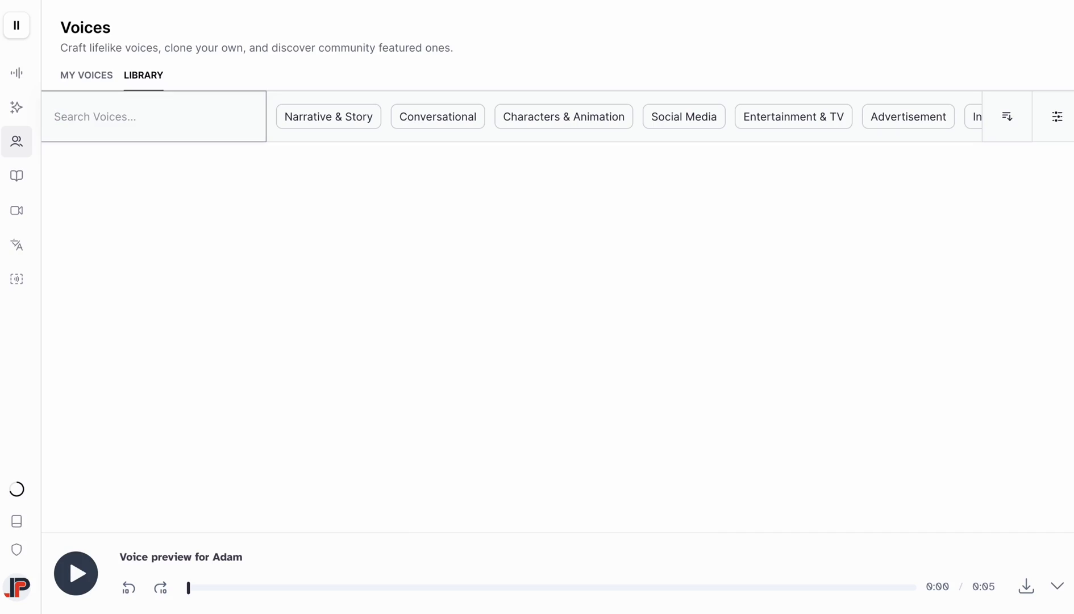
scroll(360, 205, "down", 5)
scroll(360, 204, "up", 10)
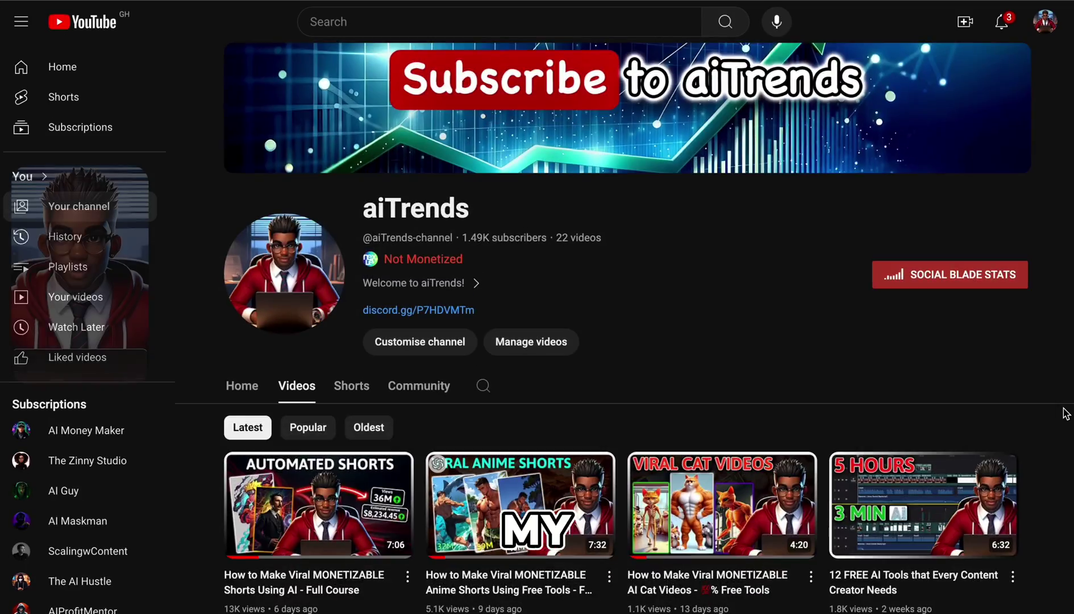
scroll(1065, 413, "down", 12)
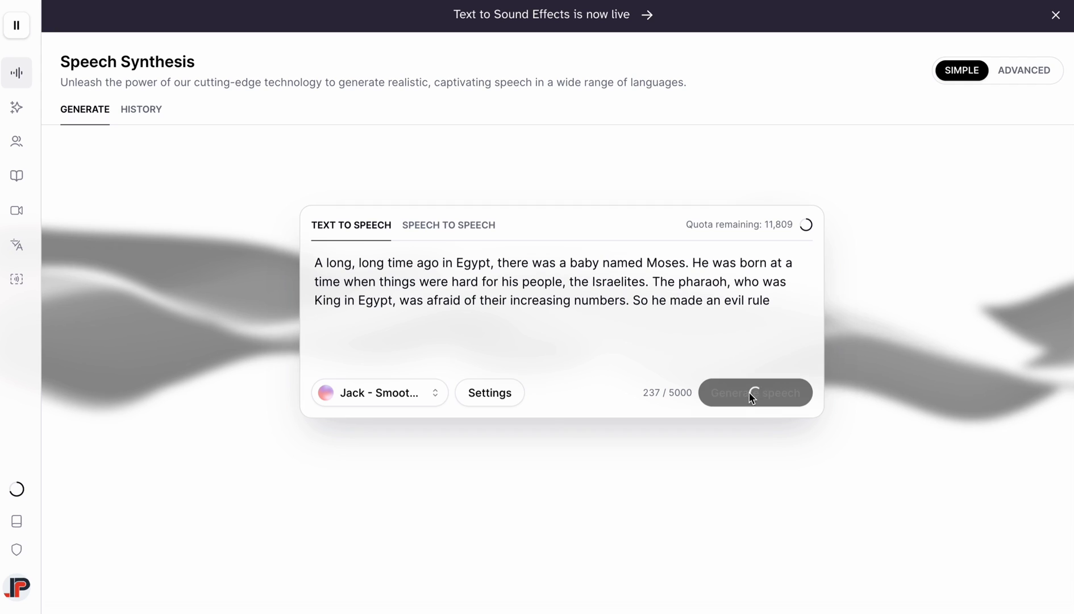
left_click(1026, 586)
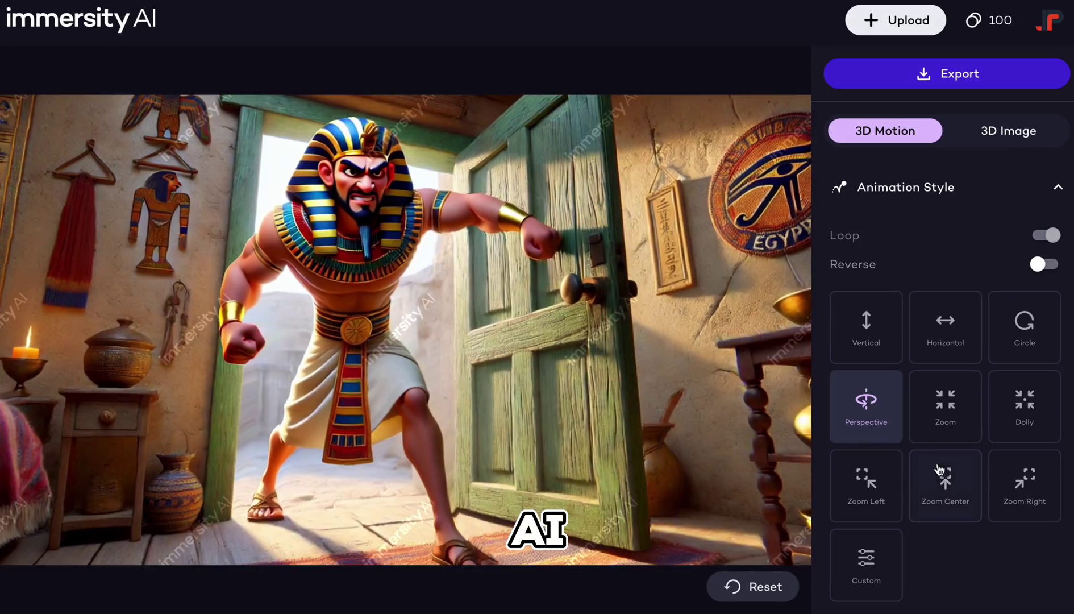
Try Zoom Center, Zoom Right, Dolly and Zoom Left motion, then apply Zoom to the city image
left_click(940, 474)
left_click(1020, 475)
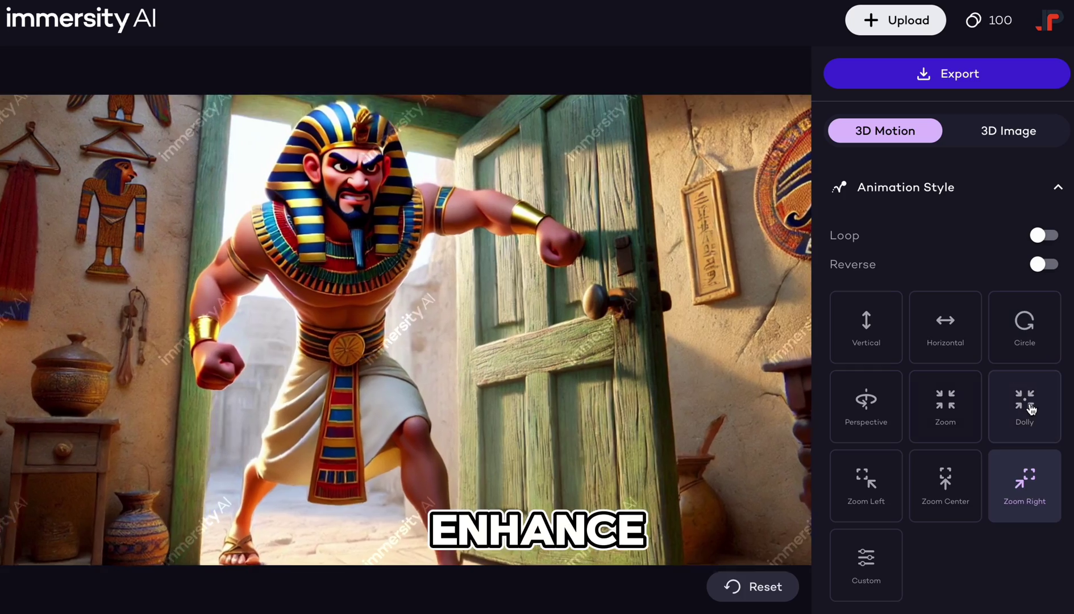
left_click(1032, 410)
left_click(859, 504)
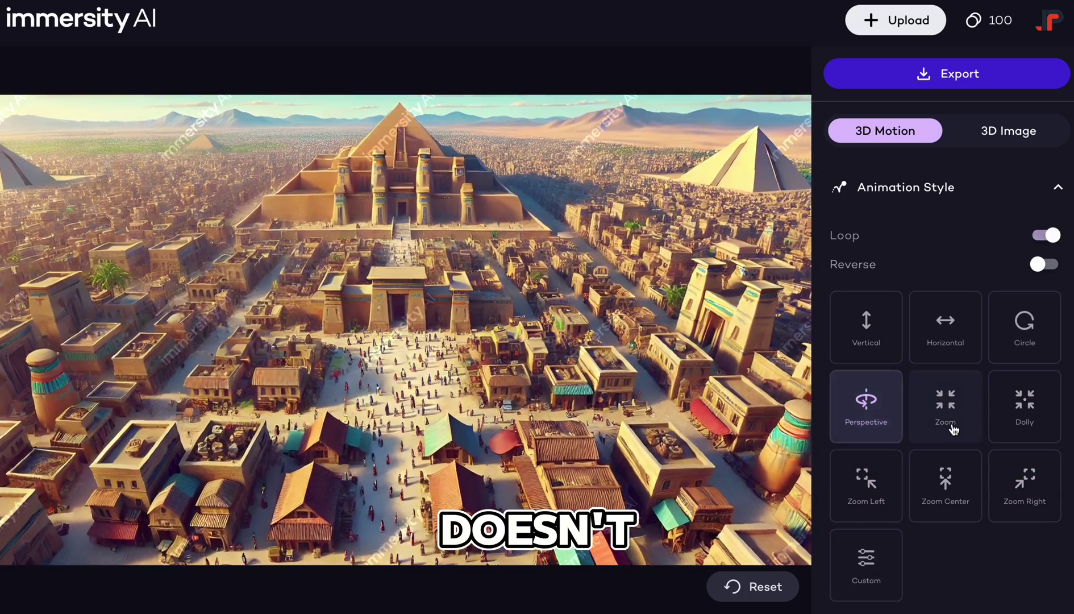
left_click(953, 430)
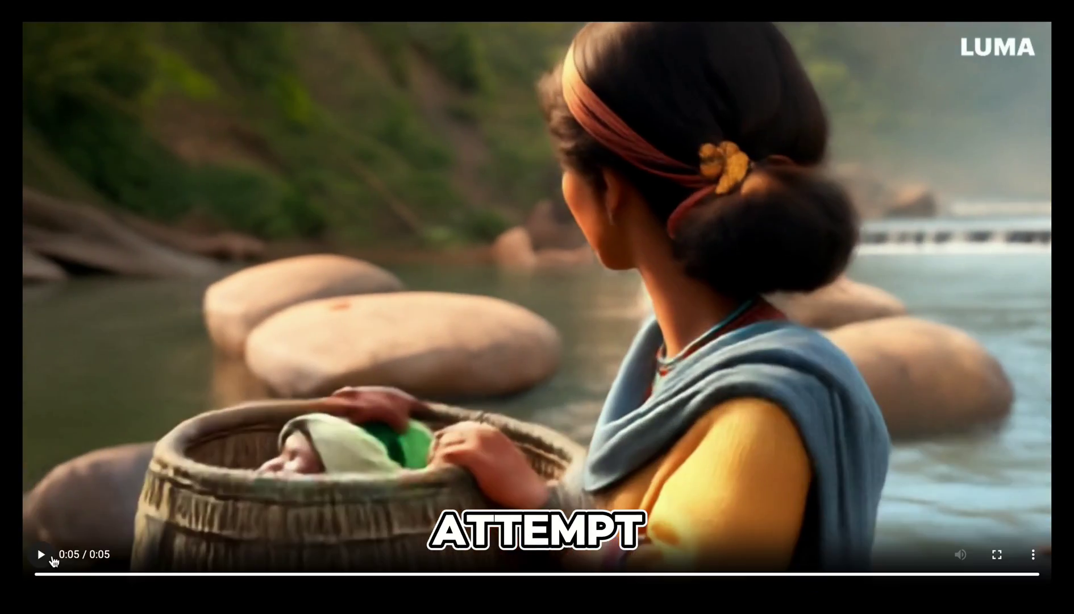
Replay the generated clip of the mother placing the basket by the river
left_click(53, 561)
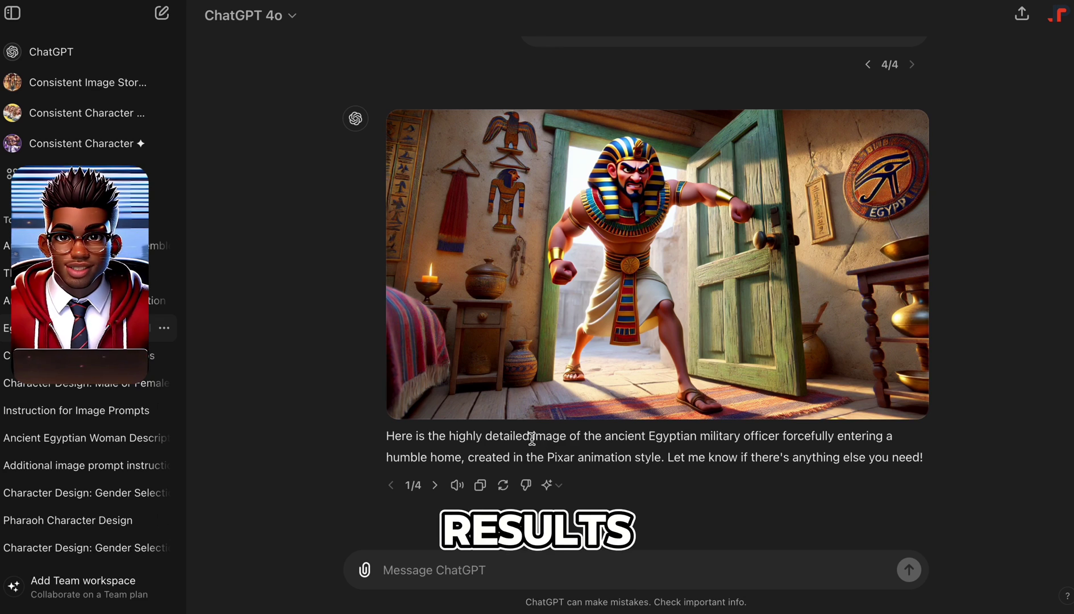
Copy the selected description of the Egyptian military officer image
right_click(607, 455)
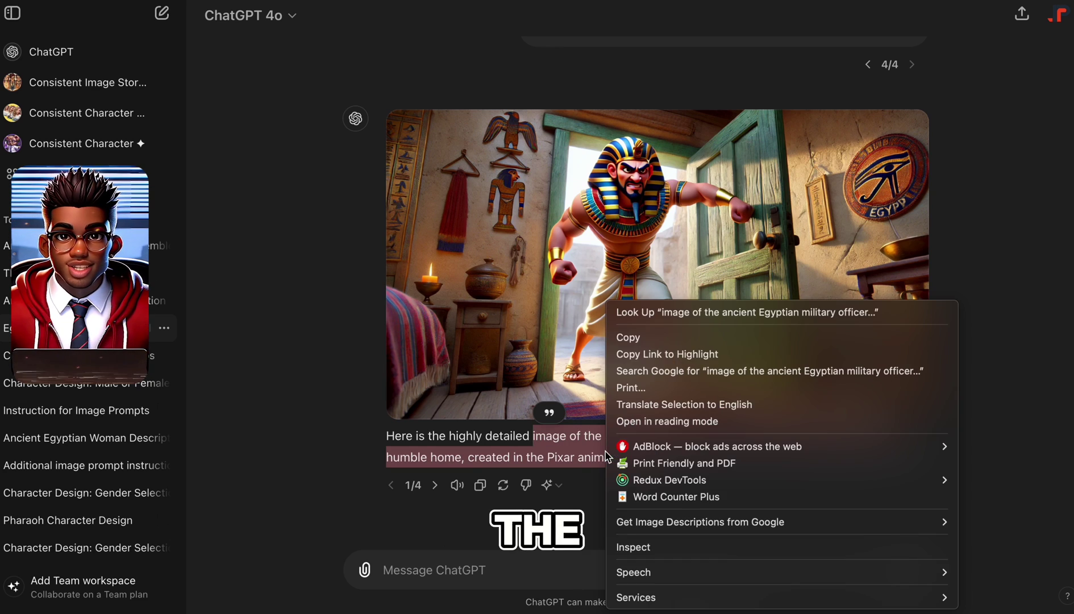
left_click(646, 339)
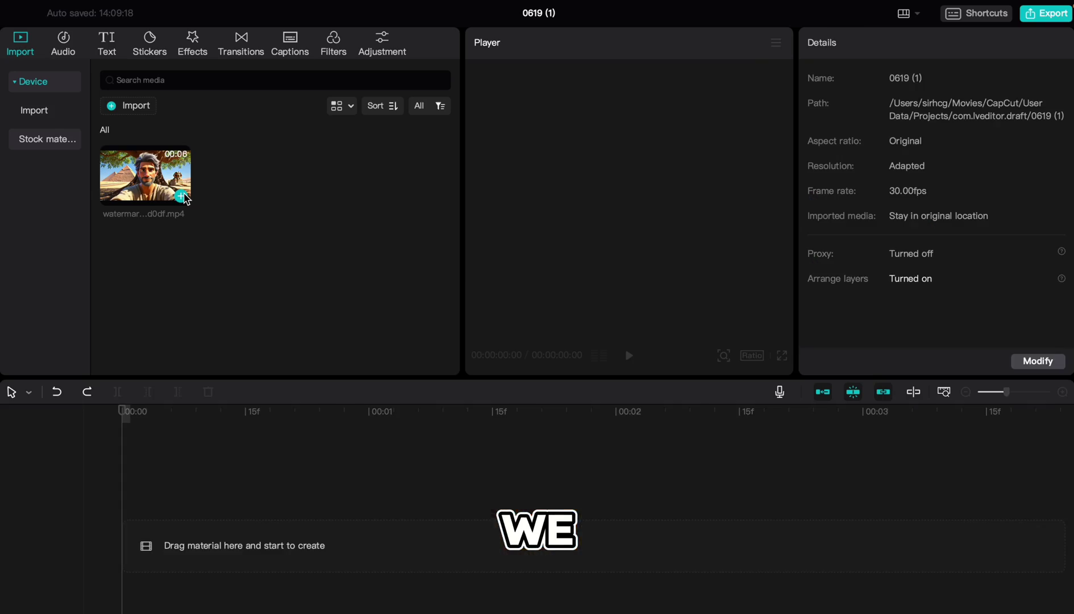
Add the grey-haired man clip to the timeline and trim it to under a second
left_click_drag(145, 173, 276, 421)
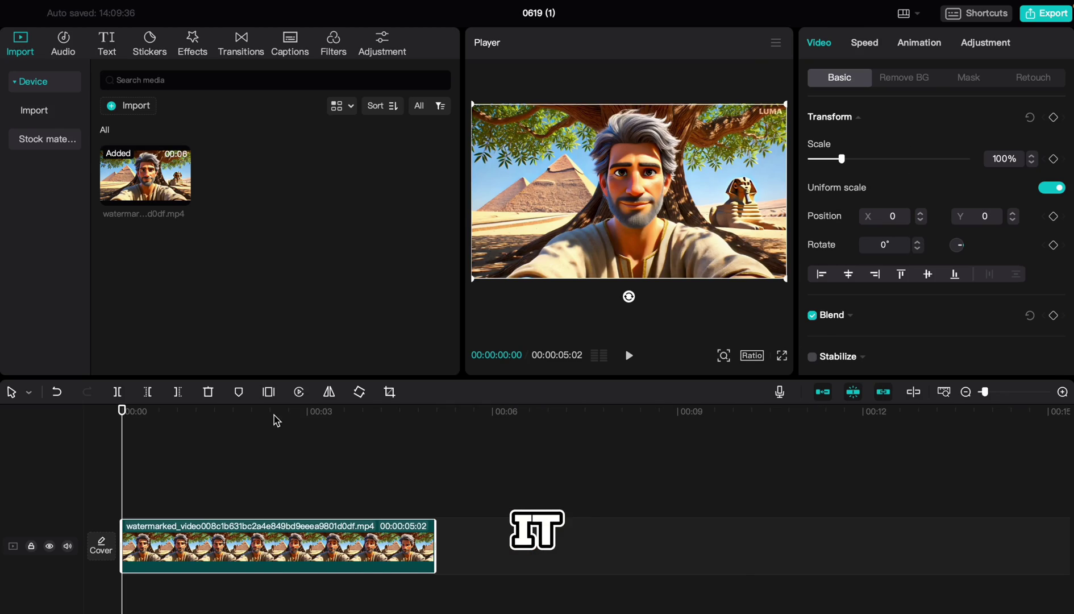
scroll(600, 480, "left", 5)
left_click(600, 480)
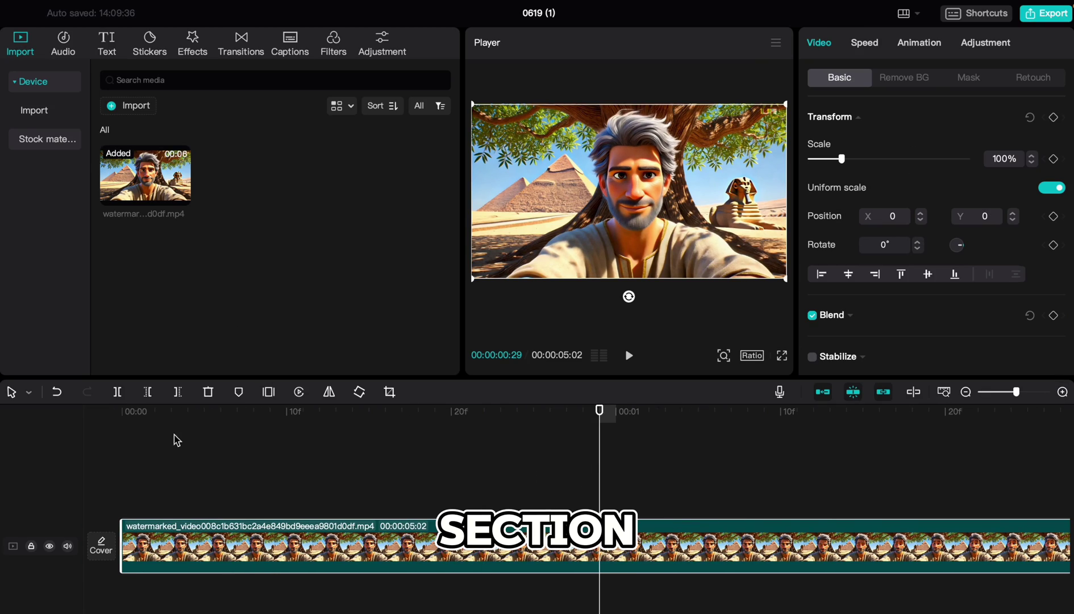
left_click(178, 392)
Duplicate the trimmed clip and place the copy right after it on the main track
right_click(403, 544)
left_click(438, 254)
right_click(683, 557)
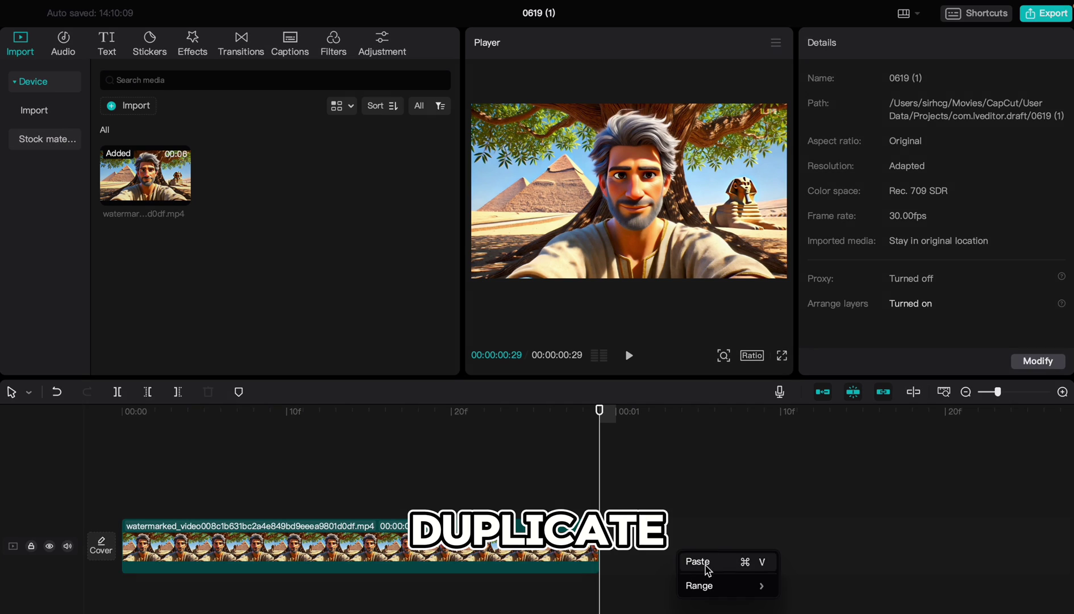
left_click(696, 560)
left_click(666, 524)
left_click_drag(666, 524, 658, 546)
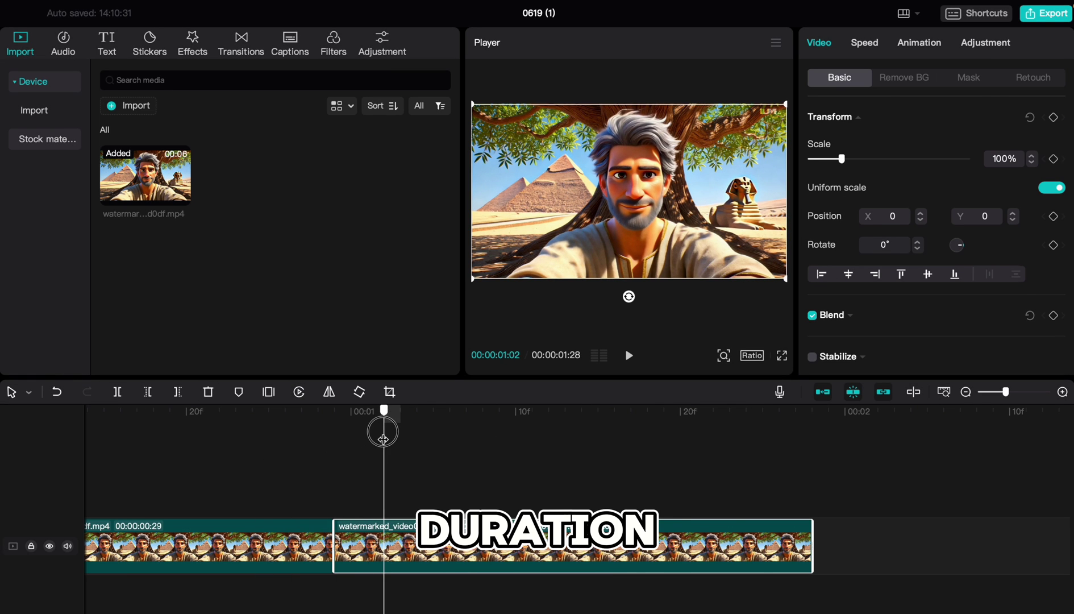
left_click(304, 468)
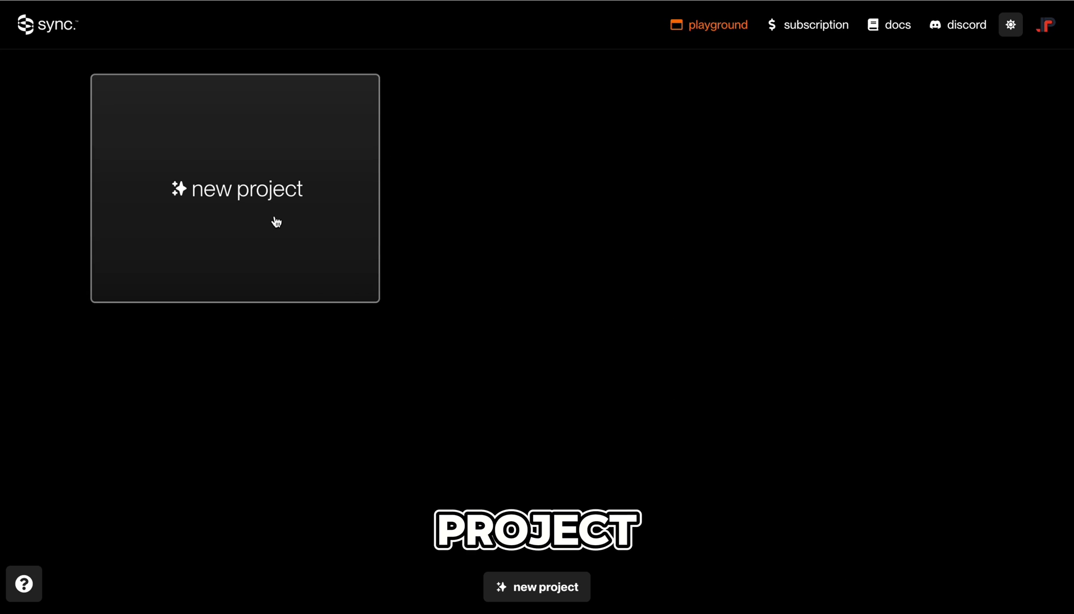
Lip-sync 0618.mp4 to Narrator 1.mp3 with a chosen Sync Labs model and generate
left_click(277, 221)
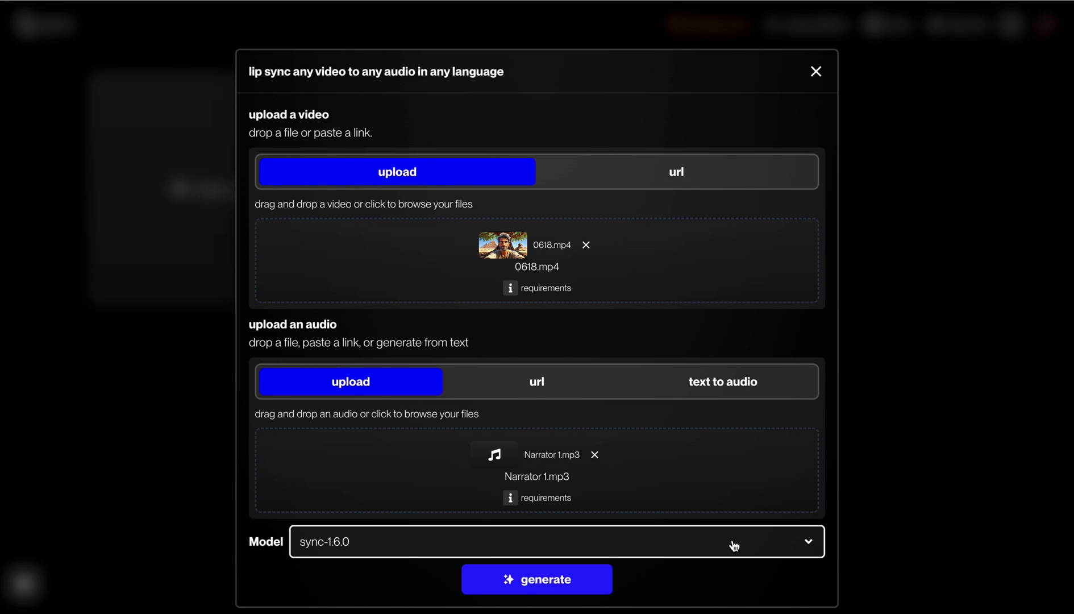
left_click(734, 545)
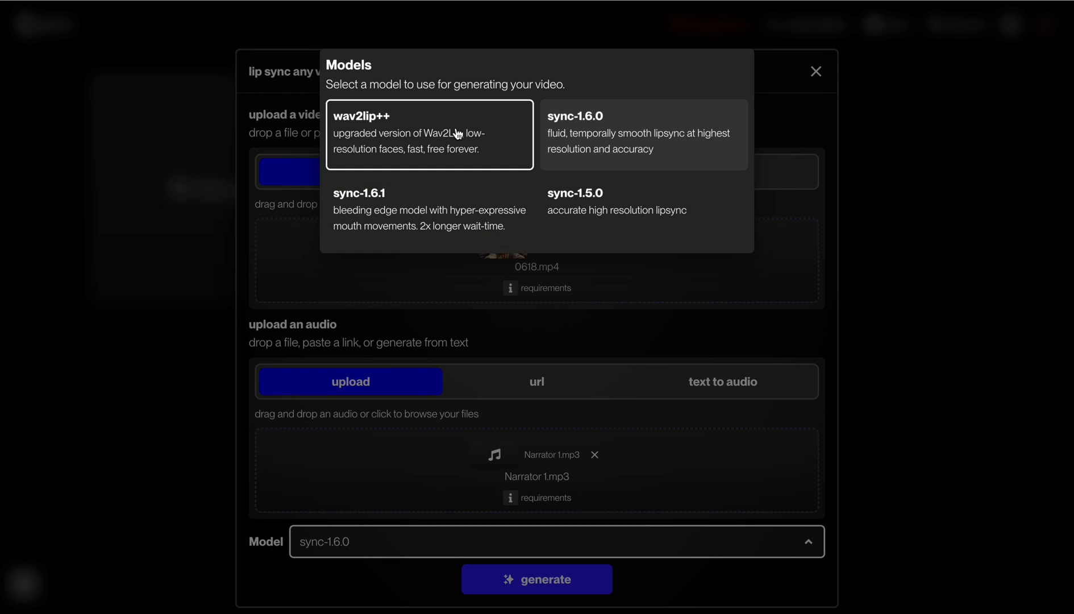
left_click(547, 589)
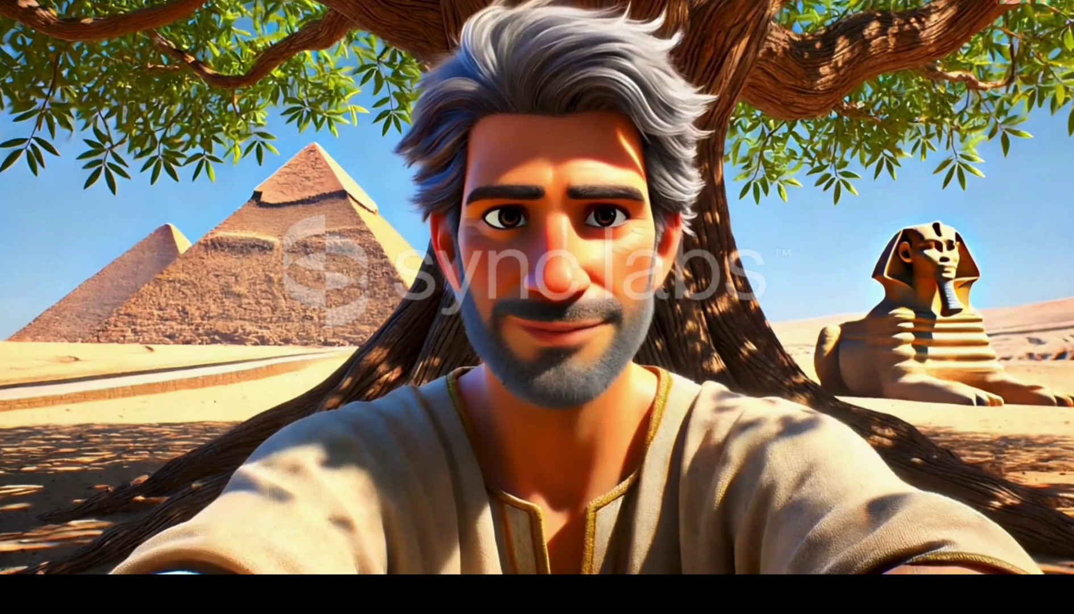
mouse_move(572, 376)
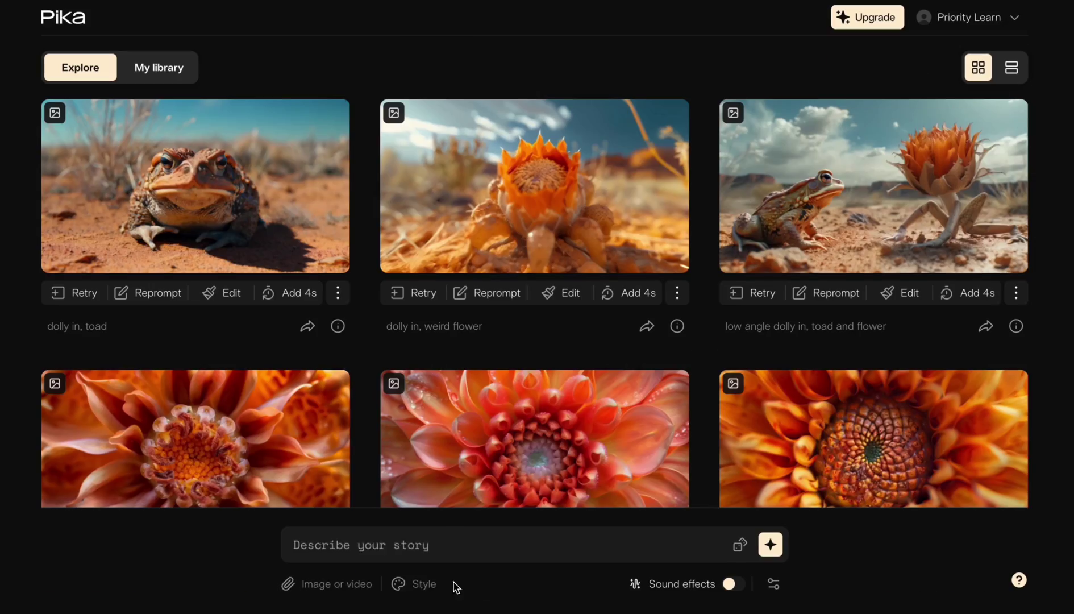
Attach the image and upload Narrator 1.mp3 as the Pika lip-sync audio
left_click(343, 589)
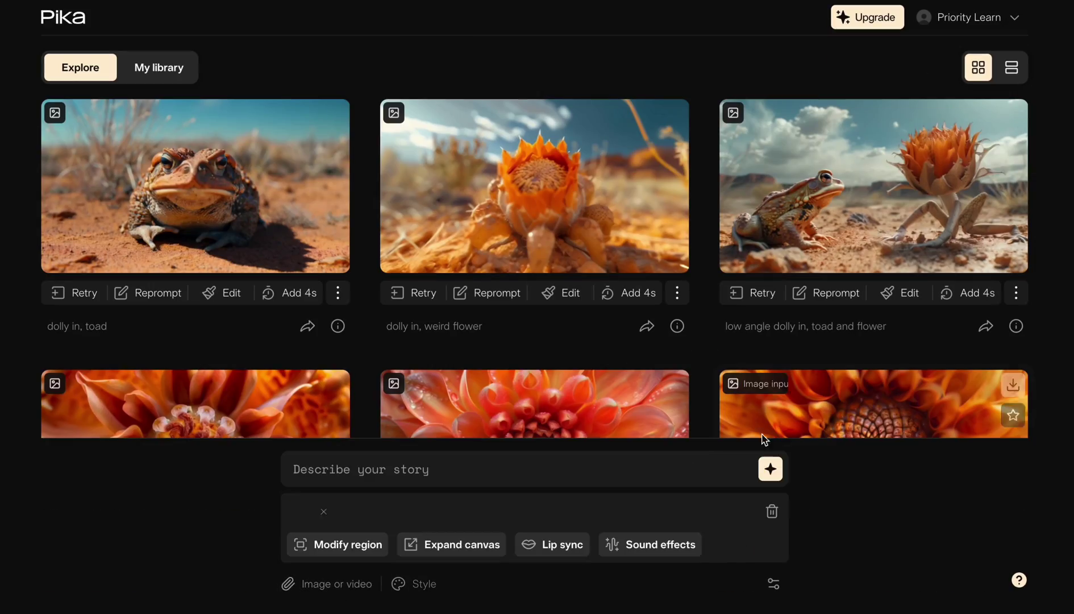
left_click(559, 551)
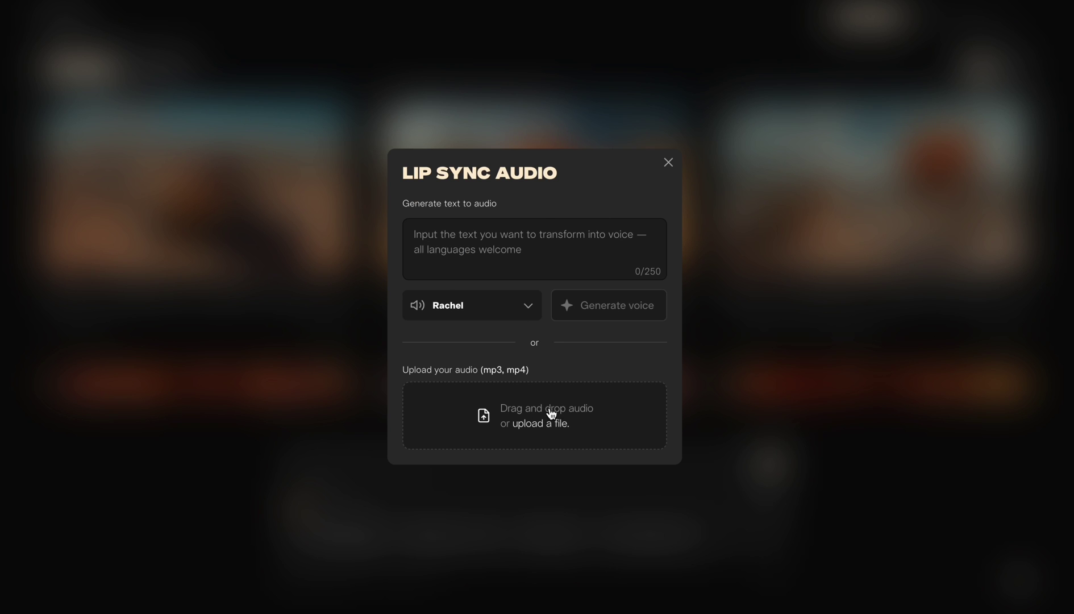
left_click(552, 413)
left_click(617, 369)
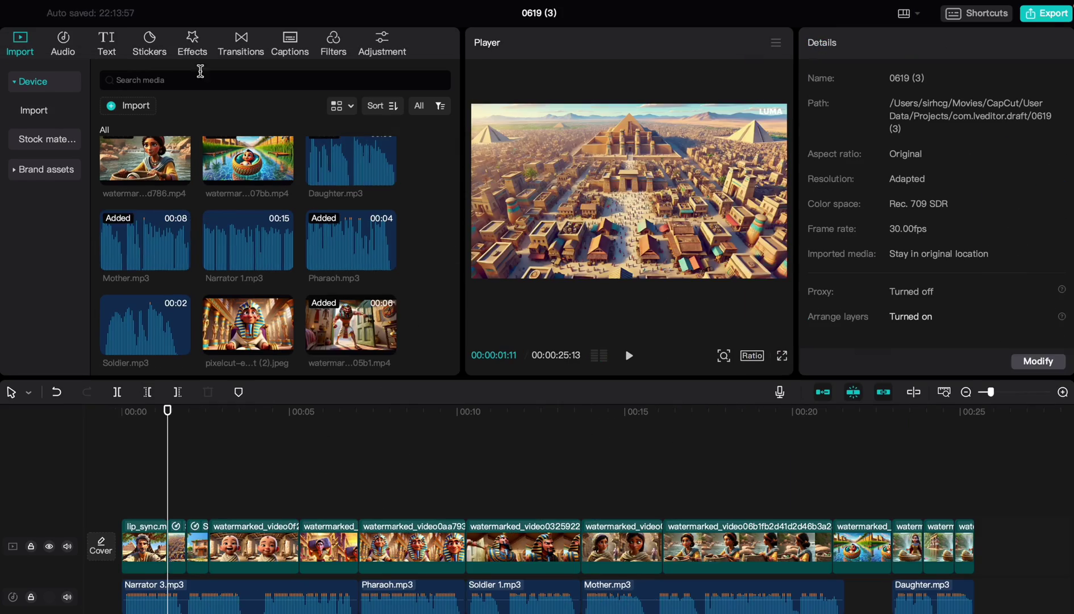
Place transitions between clips and generate English auto captions for the timeline
left_click(241, 46)
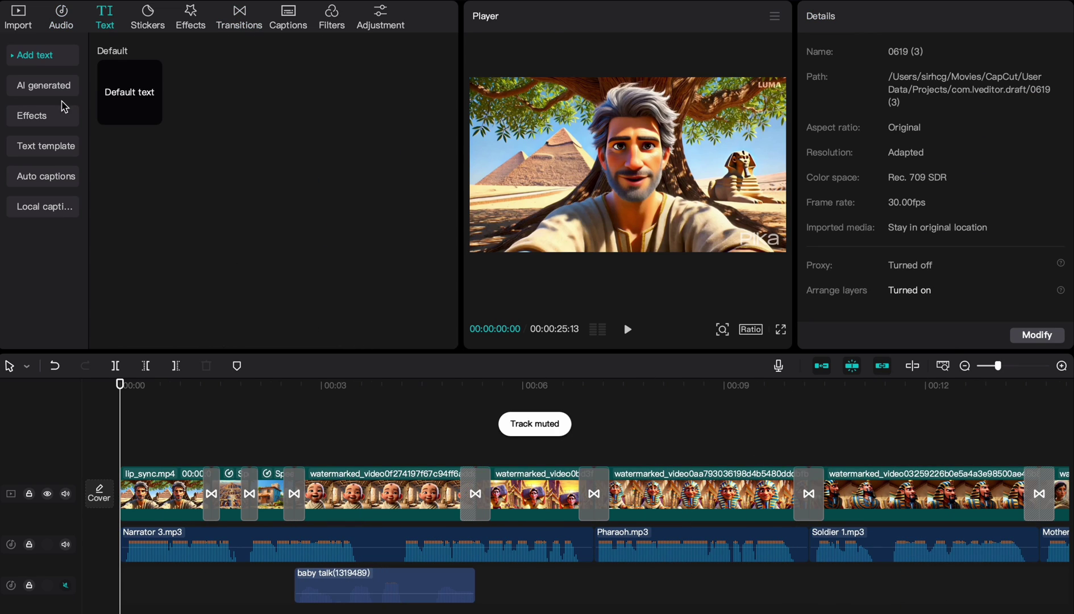
left_click(52, 180)
left_click(412, 334)
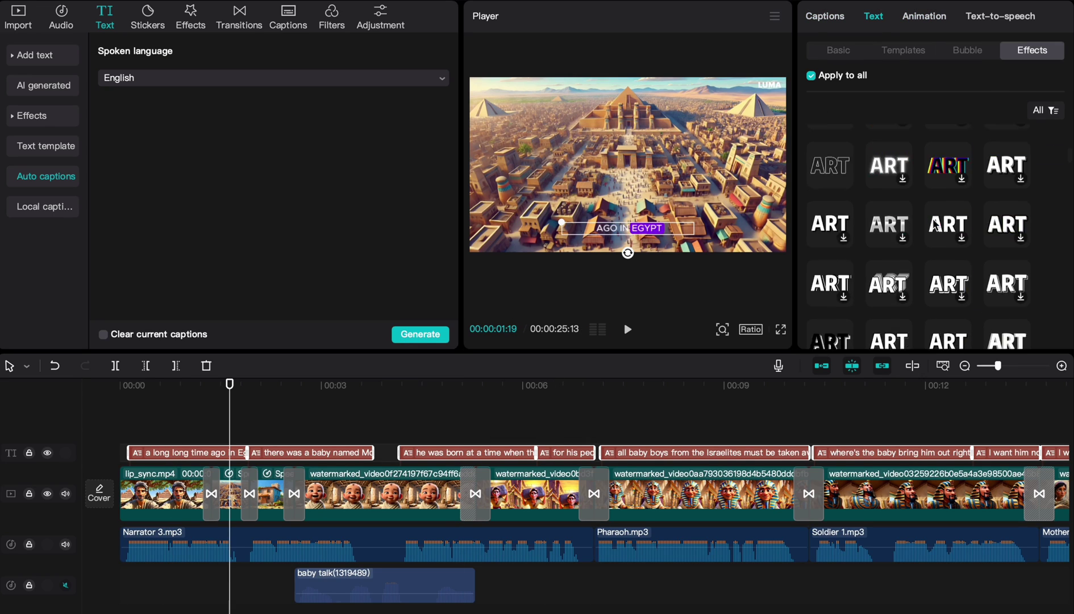
left_click(895, 57)
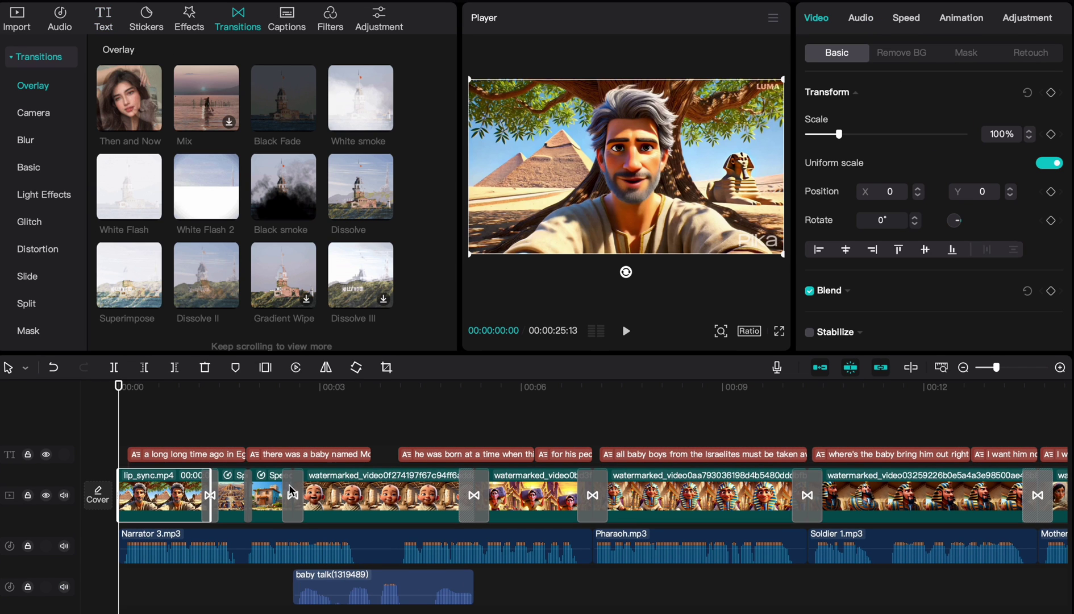
Copy lip_sync.mp4 and paste it onto a new track above
right_click(171, 503)
left_click(216, 239)
right_click(161, 427)
left_click(199, 438)
Apply a Blur effect with a Rectangle mask over the Pika watermark
left_click(189, 19)
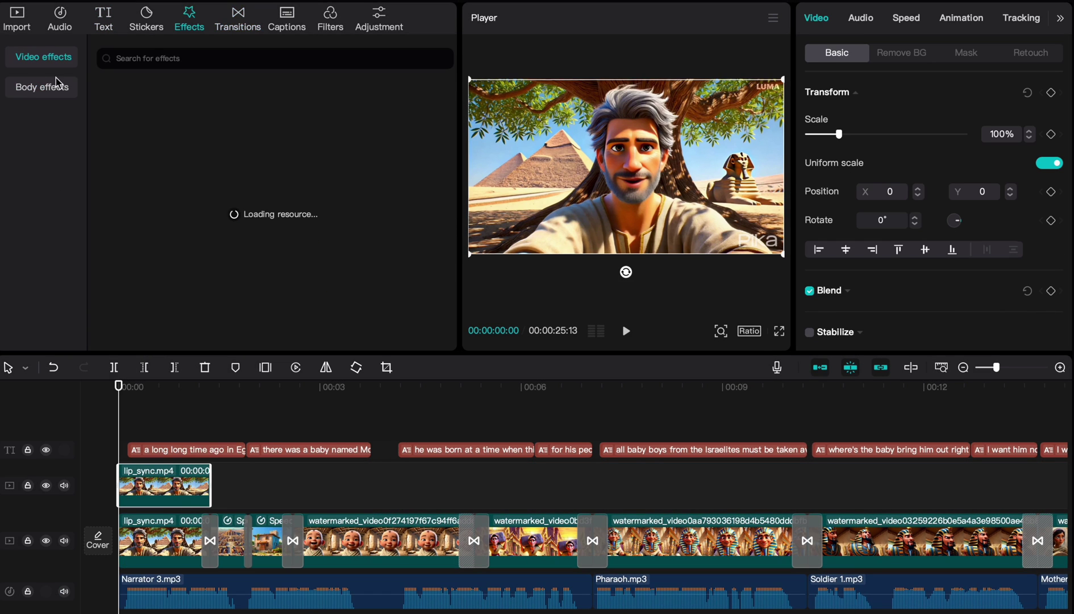
left_click(24, 64)
scroll(228, 228, "down", 2)
left_click_drag(130, 246, 165, 486)
left_click(828, 206)
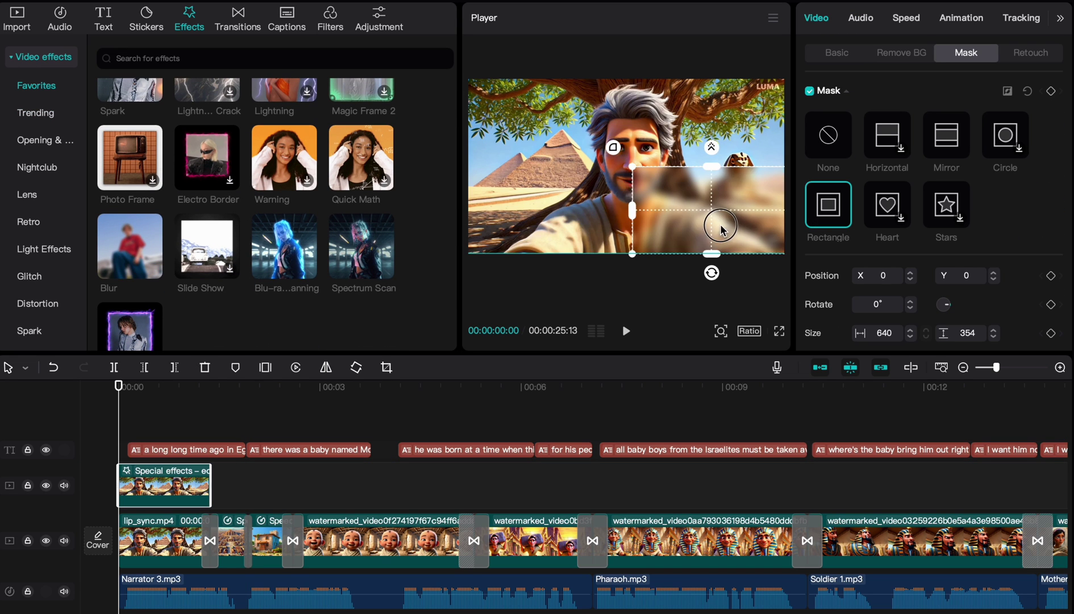
left_click_drag(753, 244, 757, 244)
scroll(819, 289, "down", 2)
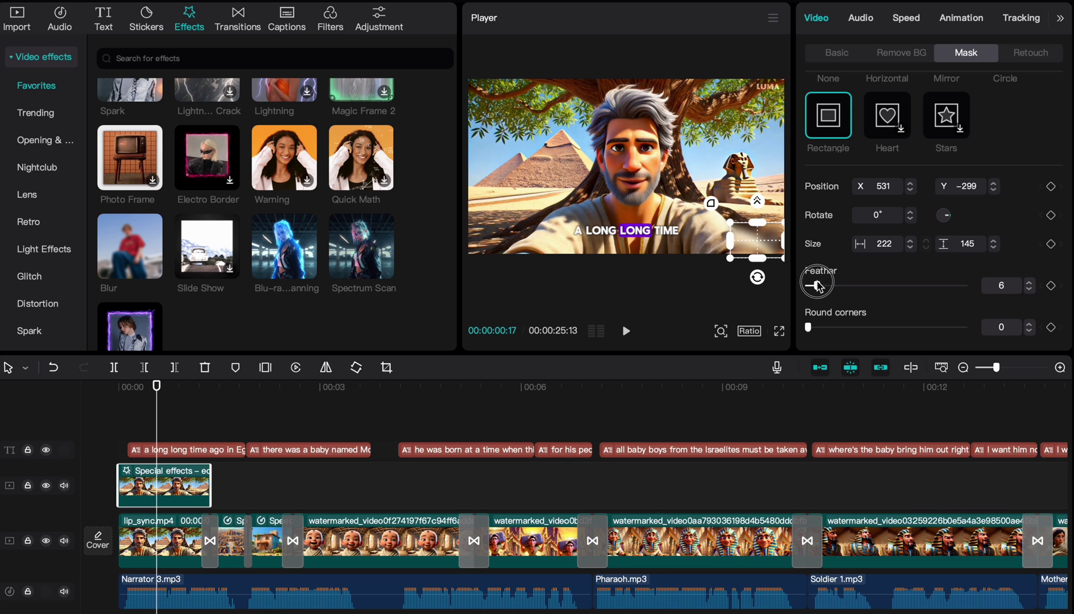
left_click(825, 21)
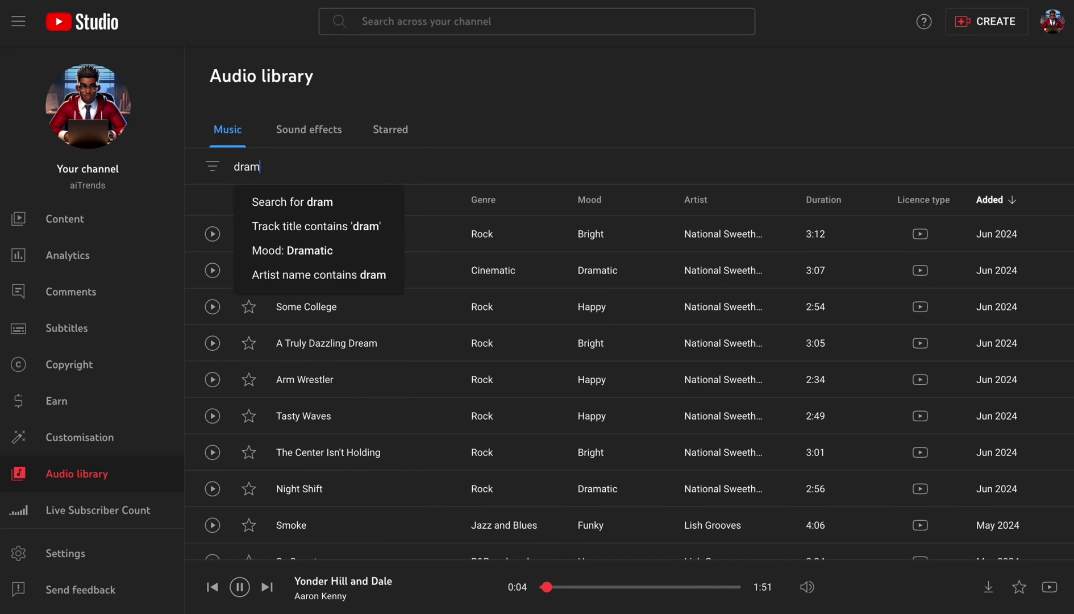
Add Desert Caravan as background music at -5.9dB volume
type("atic")
key("Return")
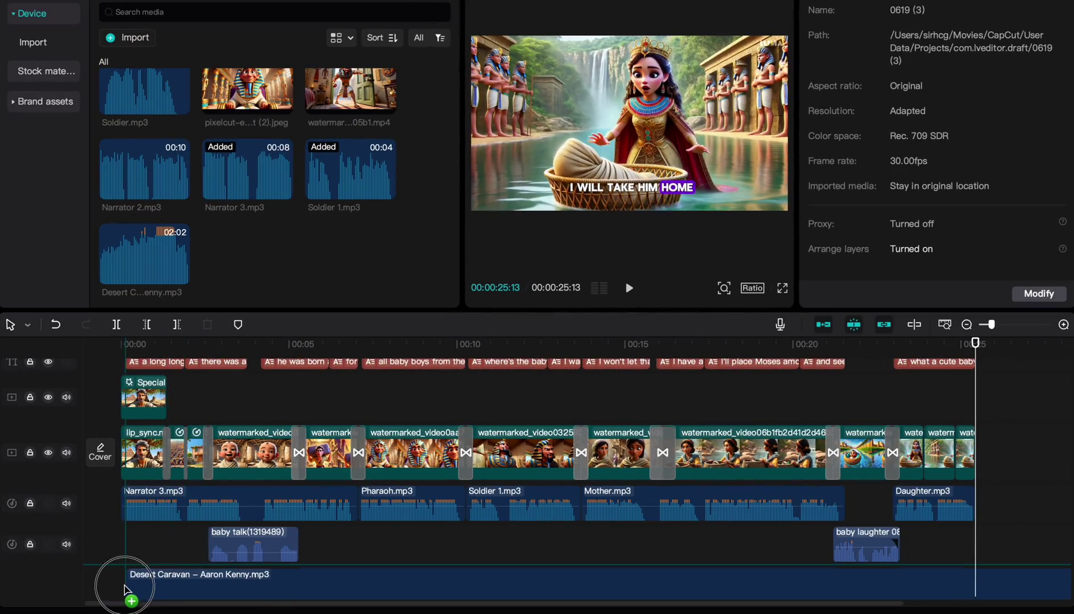
left_click(175, 591)
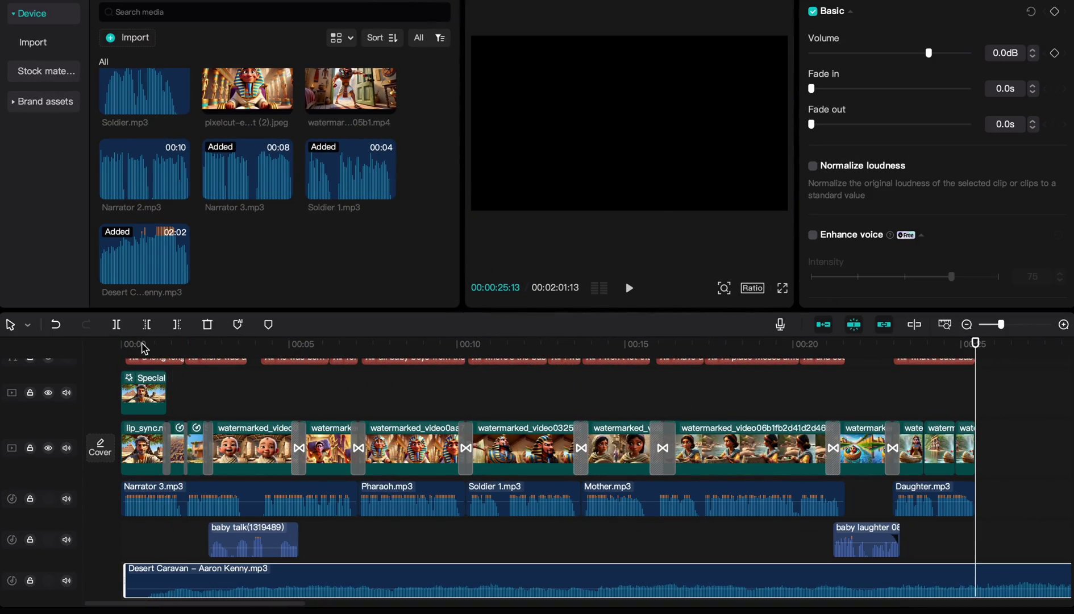
left_click_drag(929, 52, 915, 53)
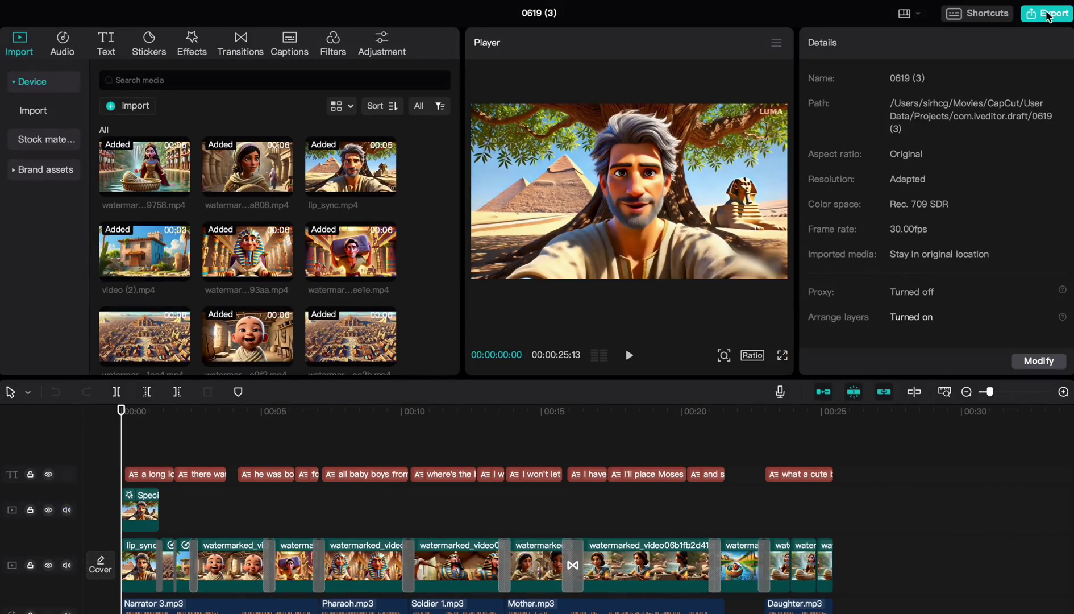